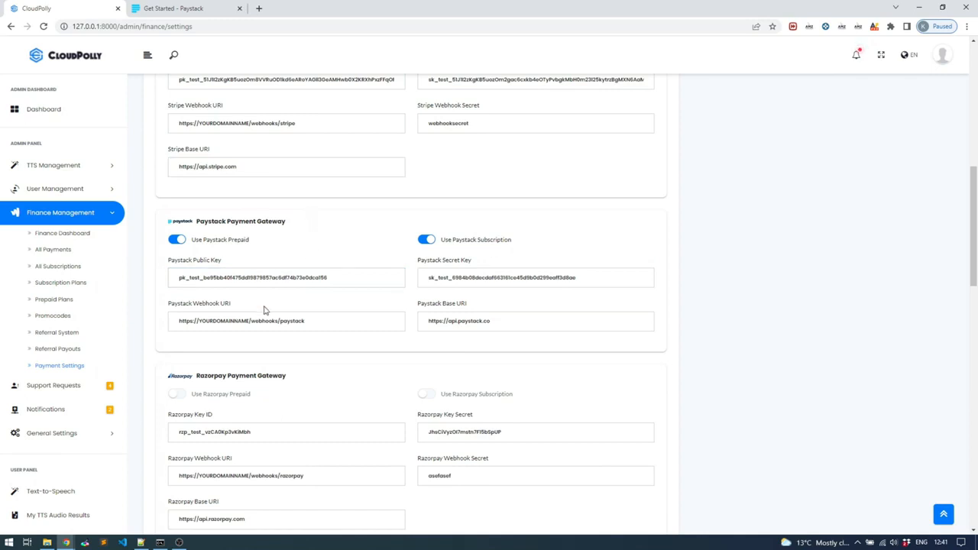
Step: Examine the Paystack Public Key and Paystack Secret Key fields in the Paystack Payment Gateway settings
left_click(280, 273)
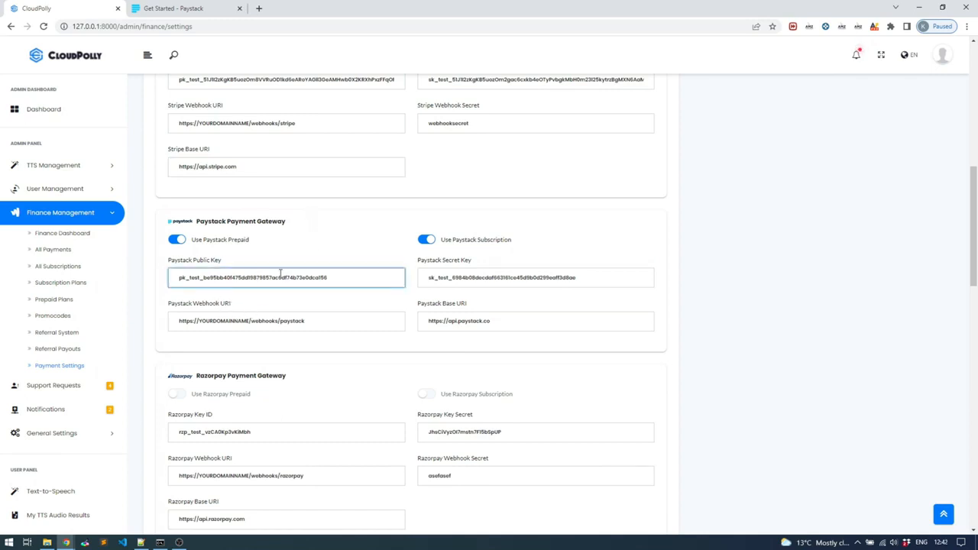
left_click(288, 296)
scroll(283, 321, "up", 1)
left_click(316, 382)
left_click(273, 469)
left_click(564, 334)
left_click(585, 351)
left_click(553, 378)
left_click(350, 334)
left_click(334, 343)
left_click(336, 331)
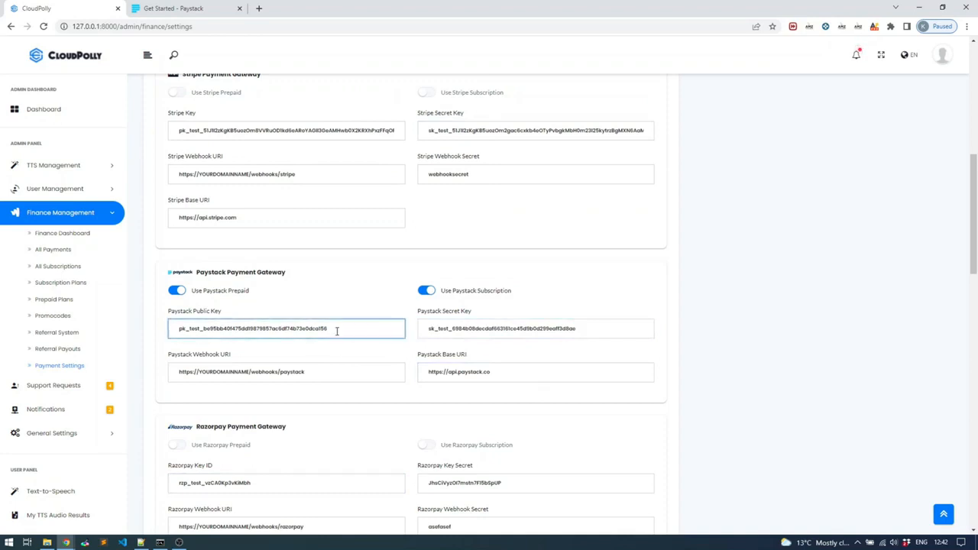
left_click(508, 330)
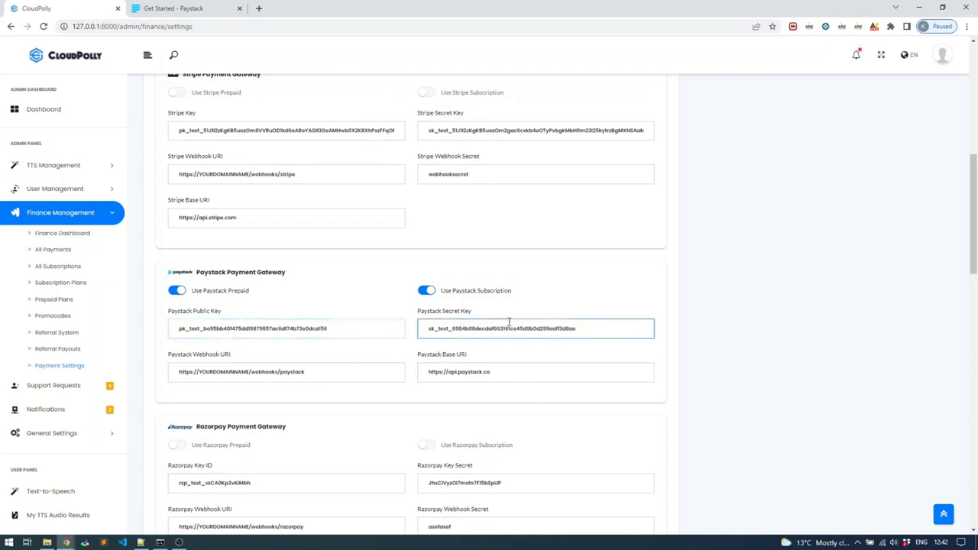
left_click(354, 333)
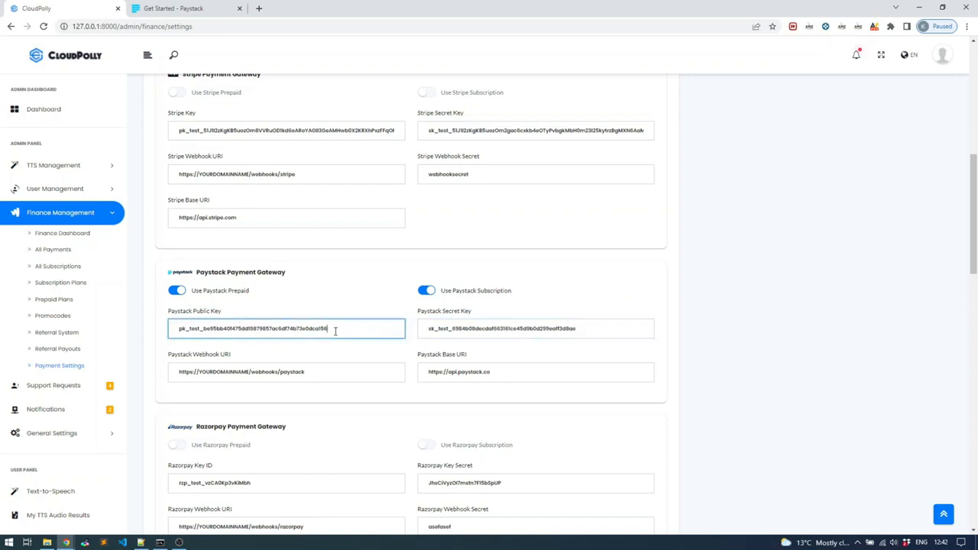
left_click_drag(334, 330, 132, 329)
left_click(559, 329)
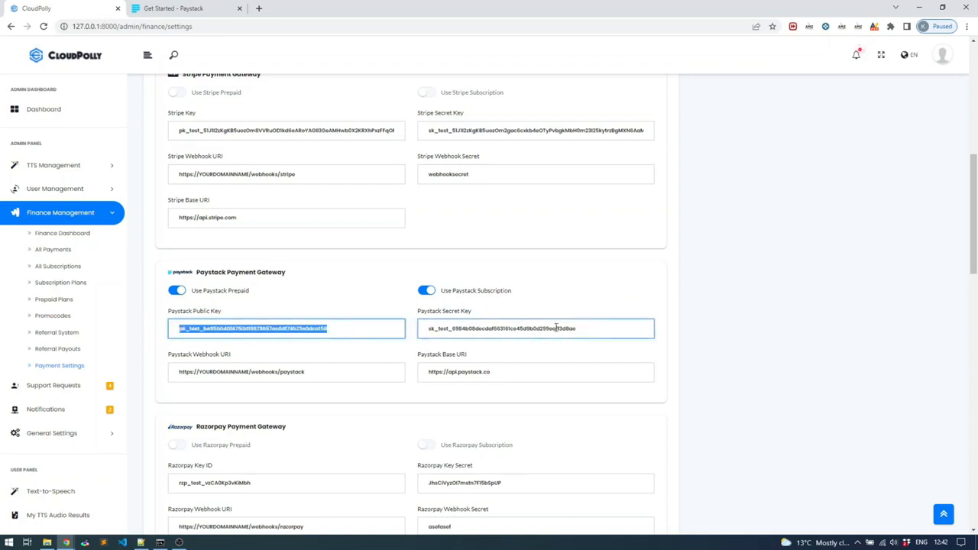
Step: Examine the Paystack Webhook URI, its YOURDOMAINNAME placeholder, and the Paystack Base URI in the gateway settings
left_click(325, 369)
left_click_drag(314, 372, 161, 379)
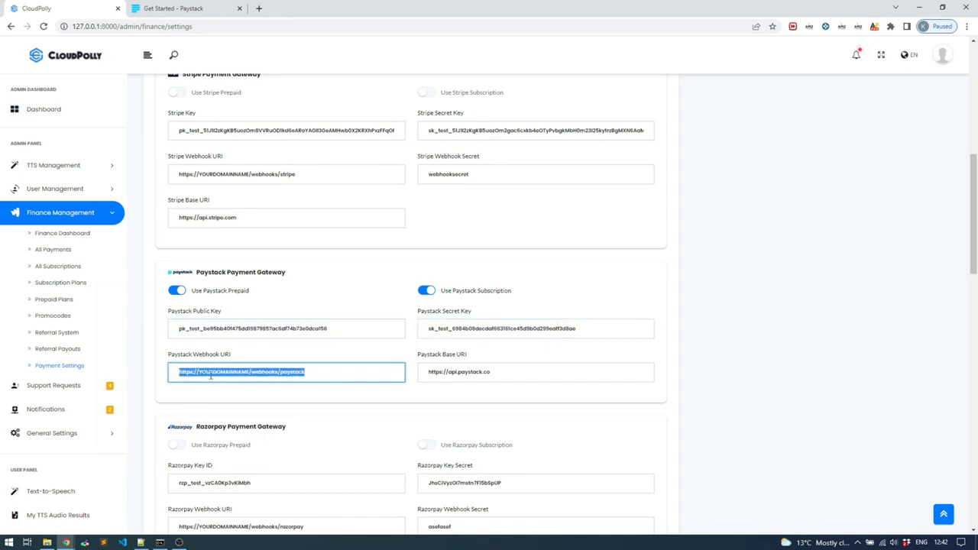
left_click(248, 372)
left_click_drag(247, 372, 197, 375)
left_click(204, 374)
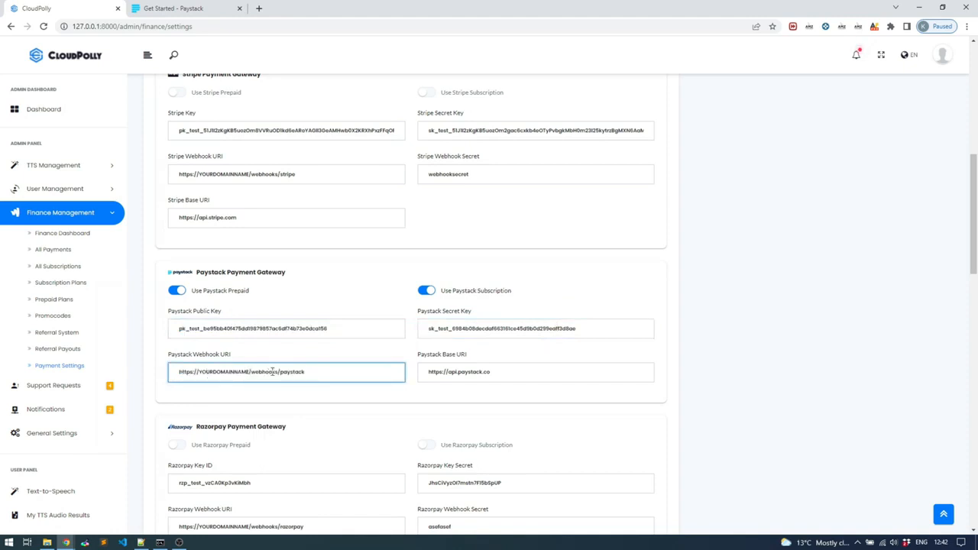
left_click(272, 372)
left_click(501, 373)
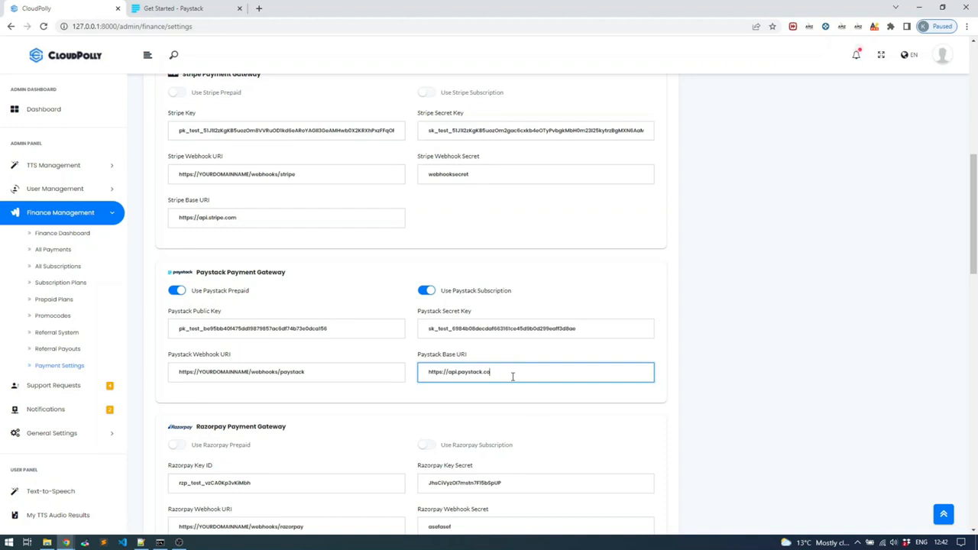
left_click_drag(313, 374, 188, 374)
left_click(354, 328)
mouse_move(199, 329)
left_mouse_down()
mouse_move(188, 329)
mouse_move(200, 329)
left_mouse_up()
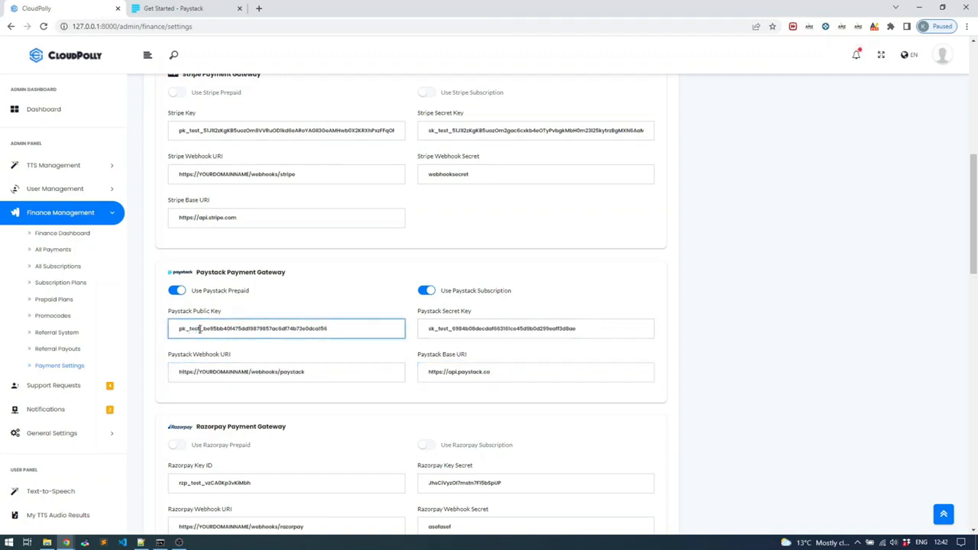
Step: Switch to the Paystack dashboard, open the API Keys & Webhooks settings and inspect the Test Callback URL
left_click(194, 9)
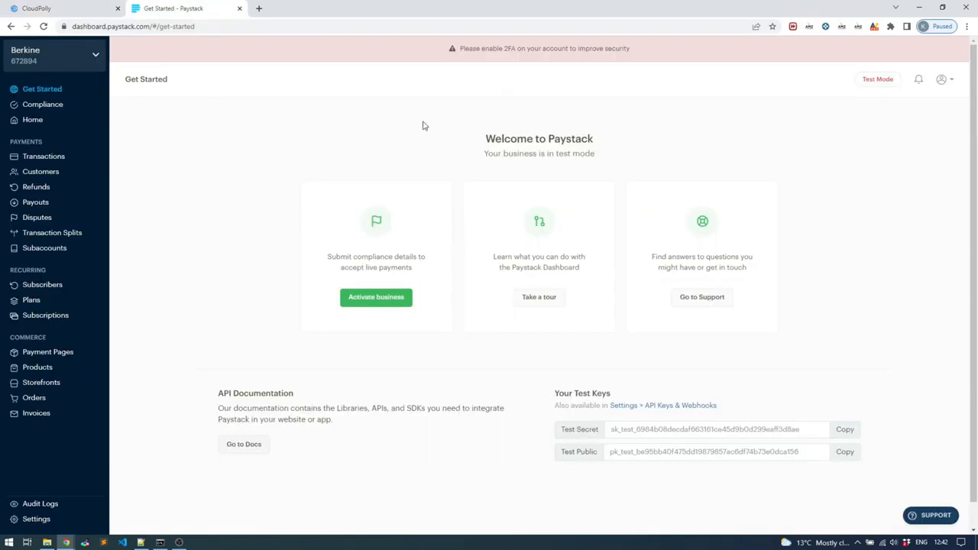
left_click(946, 83)
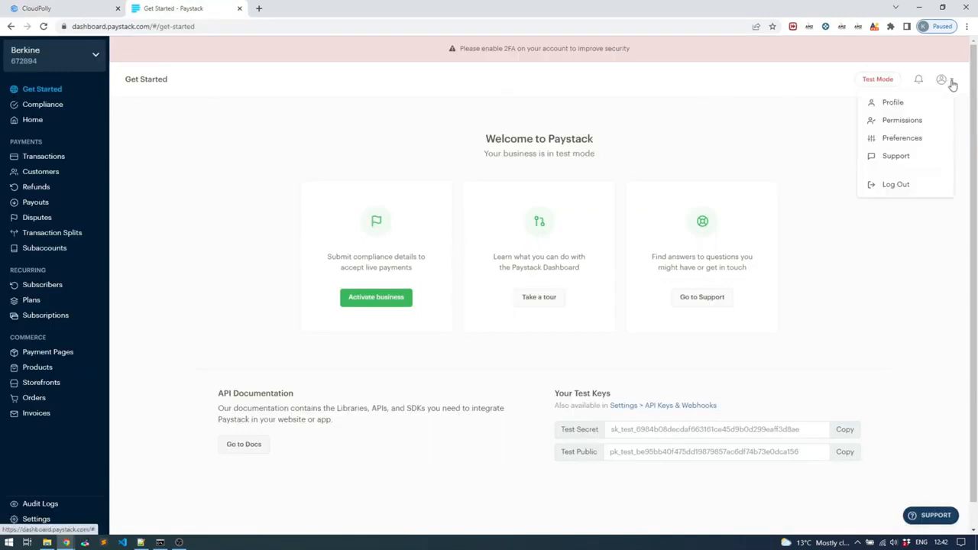
left_click(911, 103)
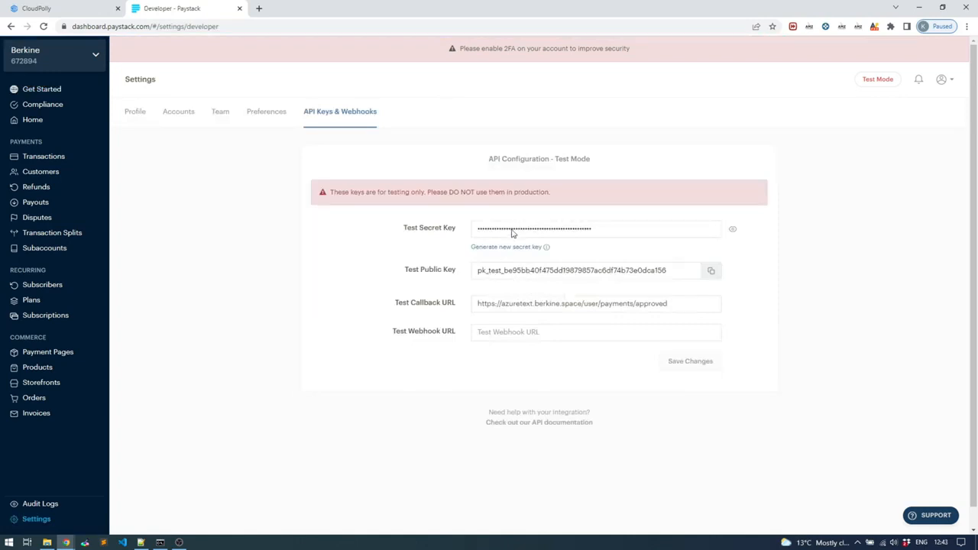
left_click(555, 304)
left_click_drag(535, 303, 504, 304)
left_click(544, 305)
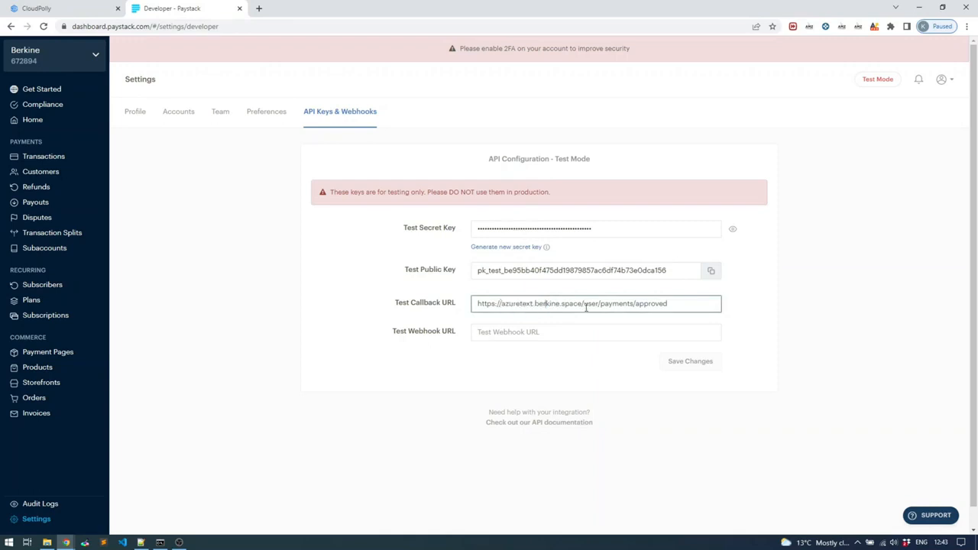
Step: Copy the Paystack Webhook URI from CloudPolly into Paystack's Test Callback URL and select its YOURDOMAINNAME placeholder
left_click(82, 11)
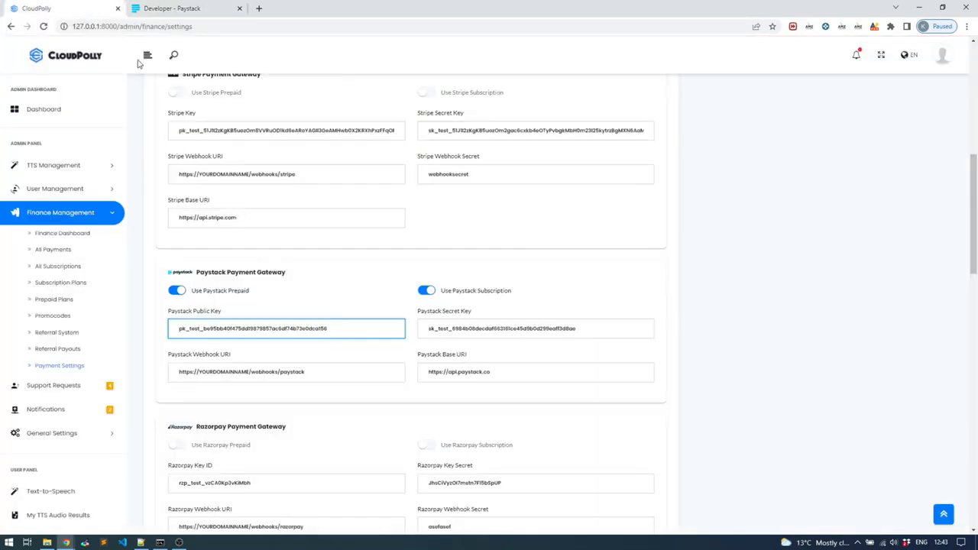
left_click_drag(329, 374, 172, 365)
key("ctrl+c")
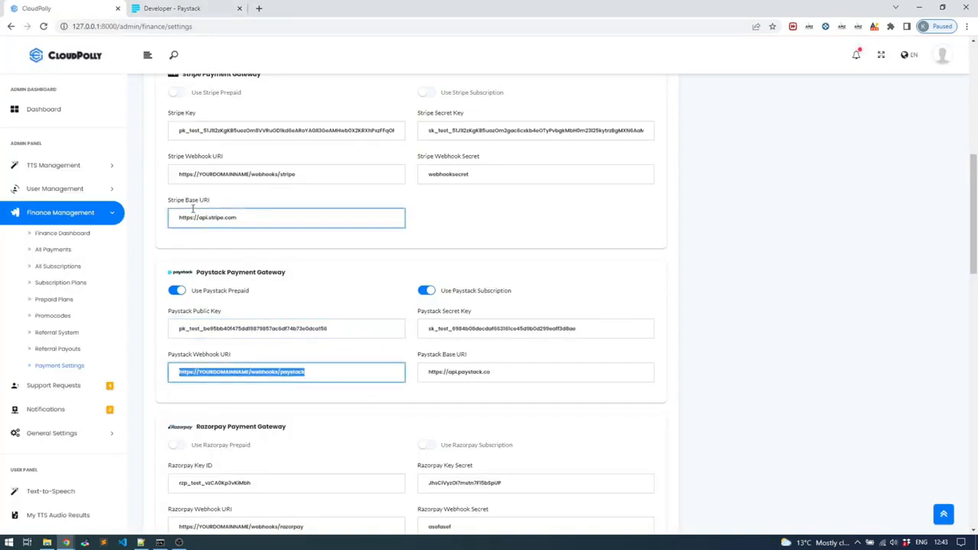
left_click(173, 9)
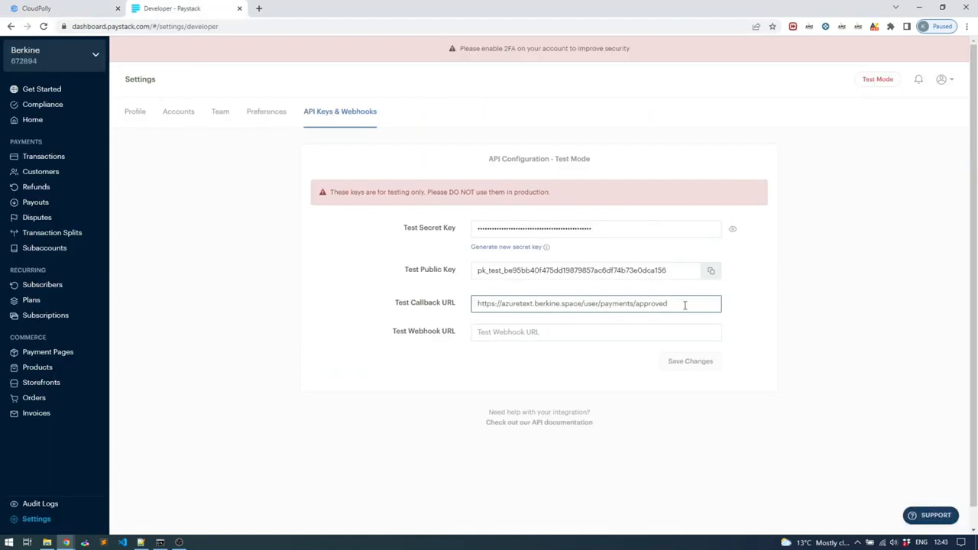
left_click_drag(683, 303, 435, 326)
key("ctrl+v")
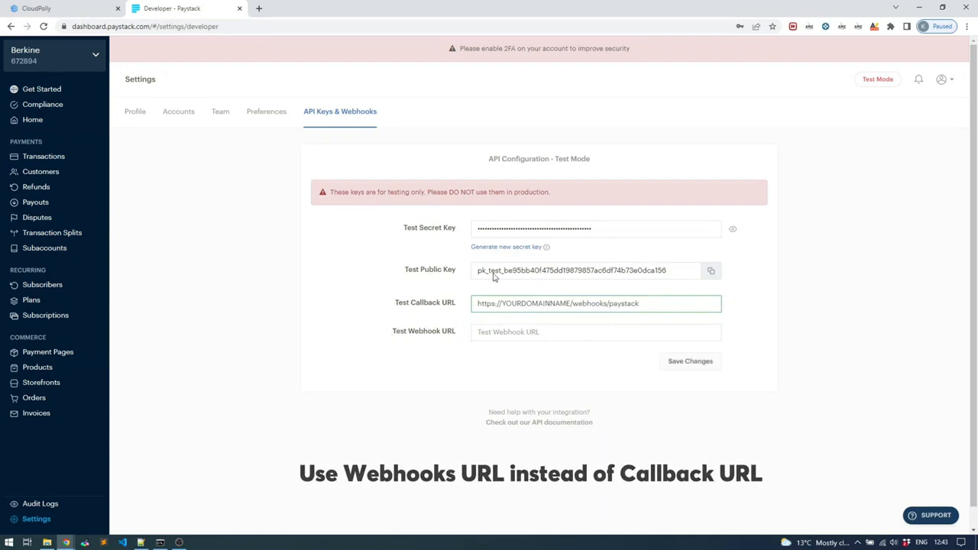
left_click_drag(570, 304, 504, 304)
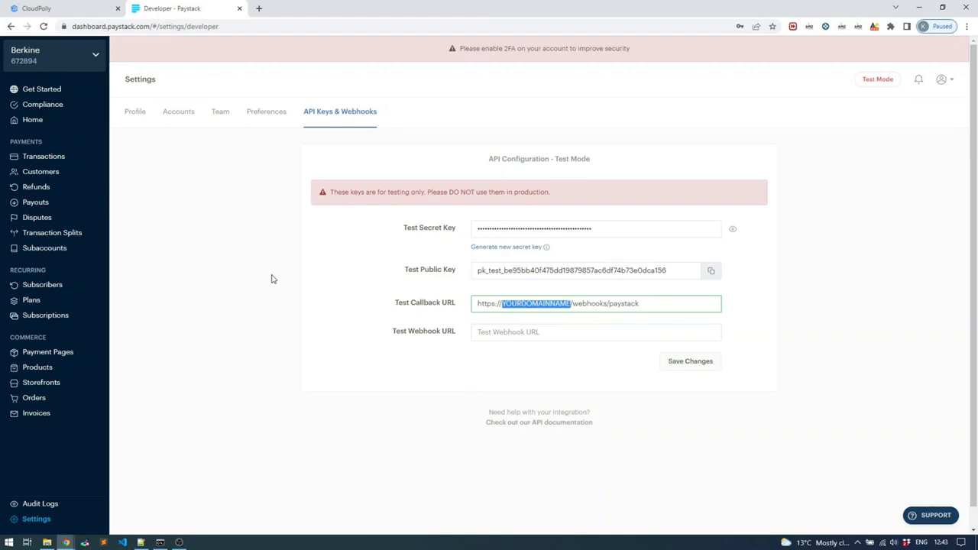
Step: View the plans in Paystack and start a new subscription plan under CloudPolly's Subscription Plans
left_click(27, 307)
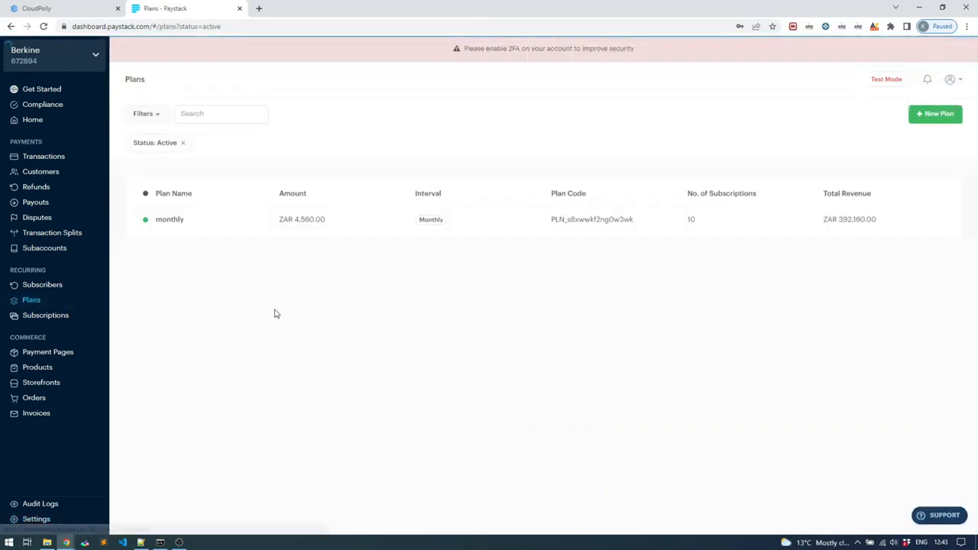
left_click(65, 14)
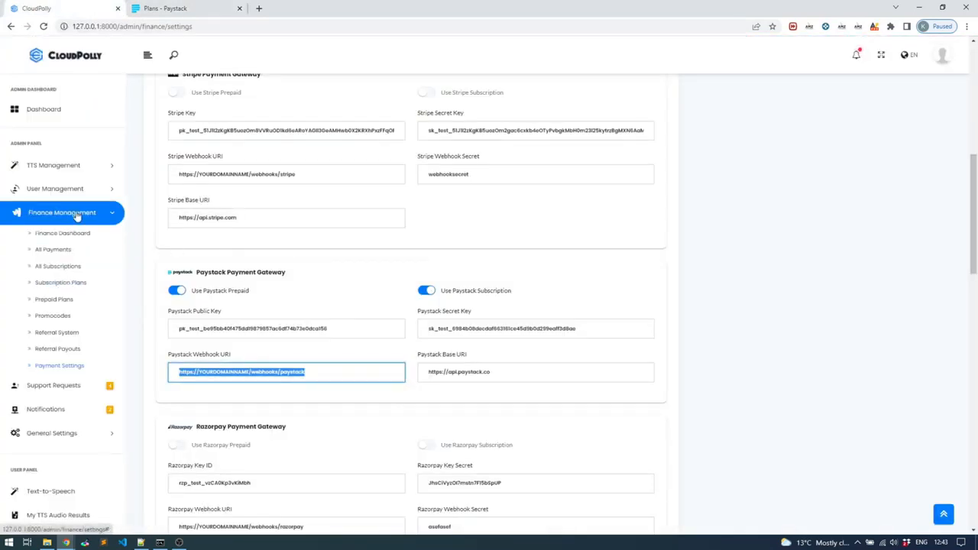
left_click(61, 288)
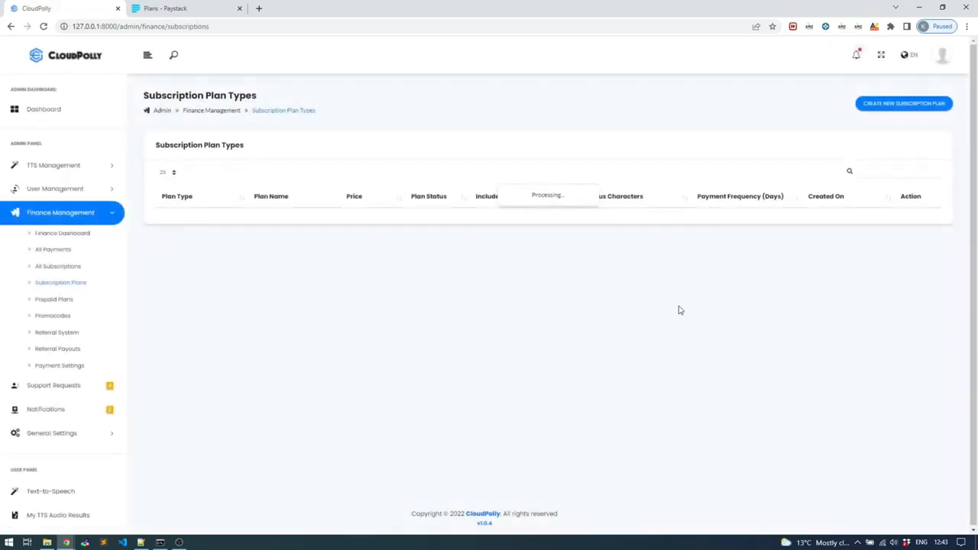
left_click(917, 105)
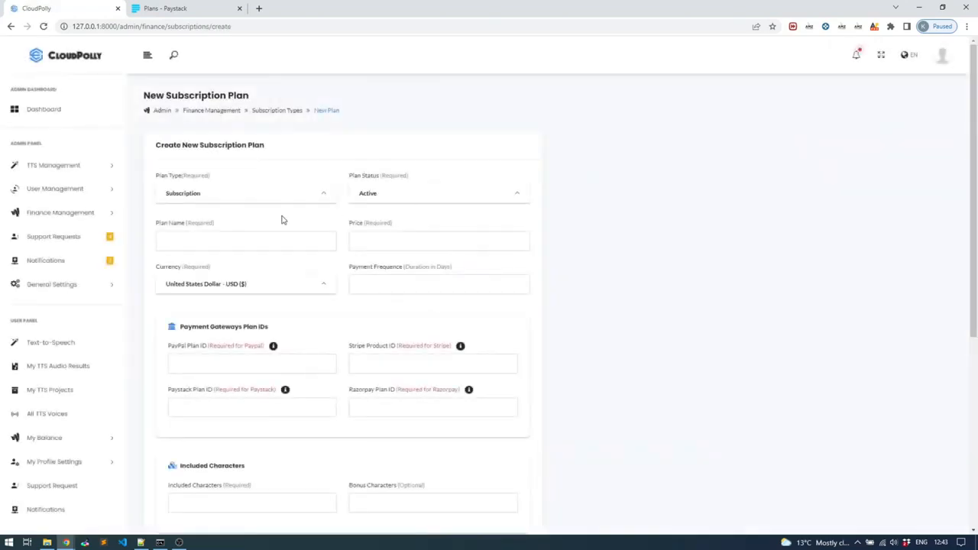
Step: Name the new subscription plan Entry and set its price to 200
left_click(204, 243)
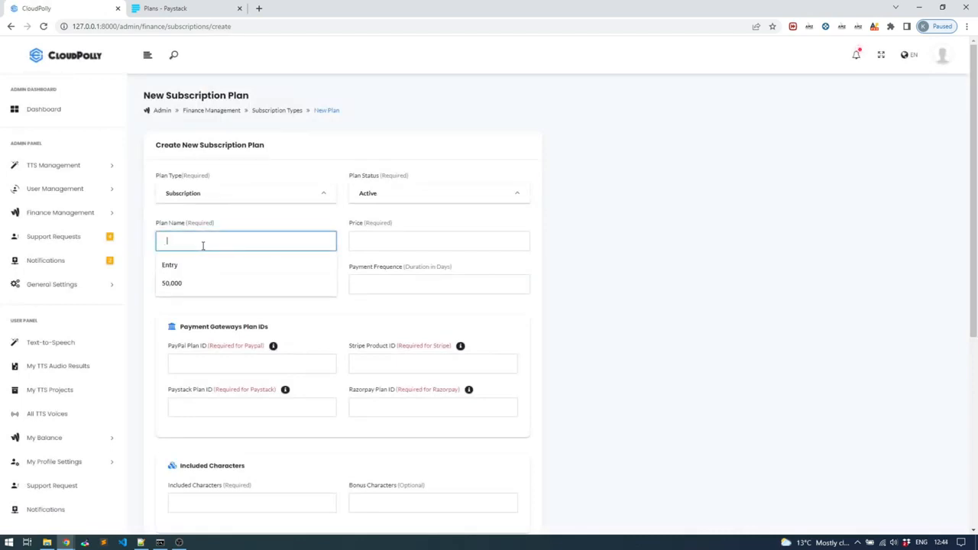
type("A")
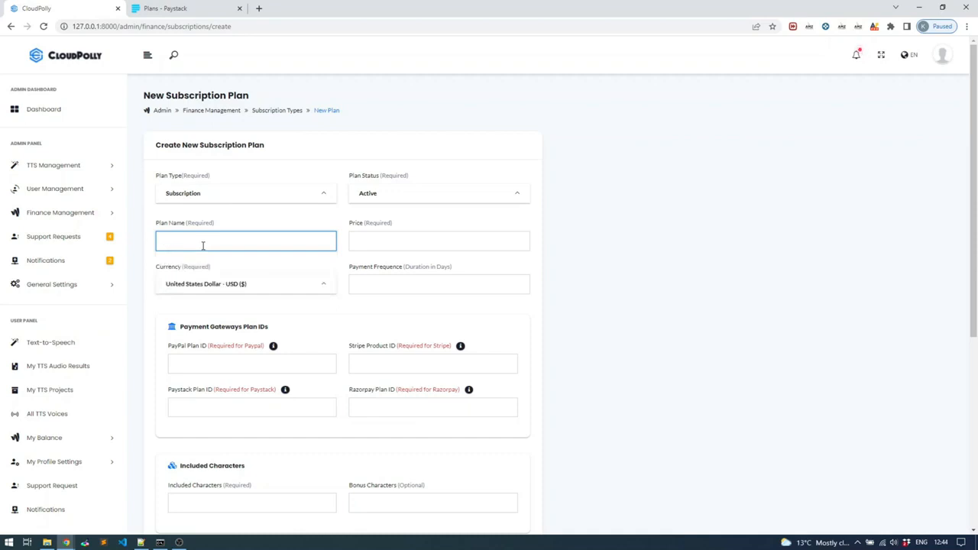
type("Entry")
left_click(442, 239)
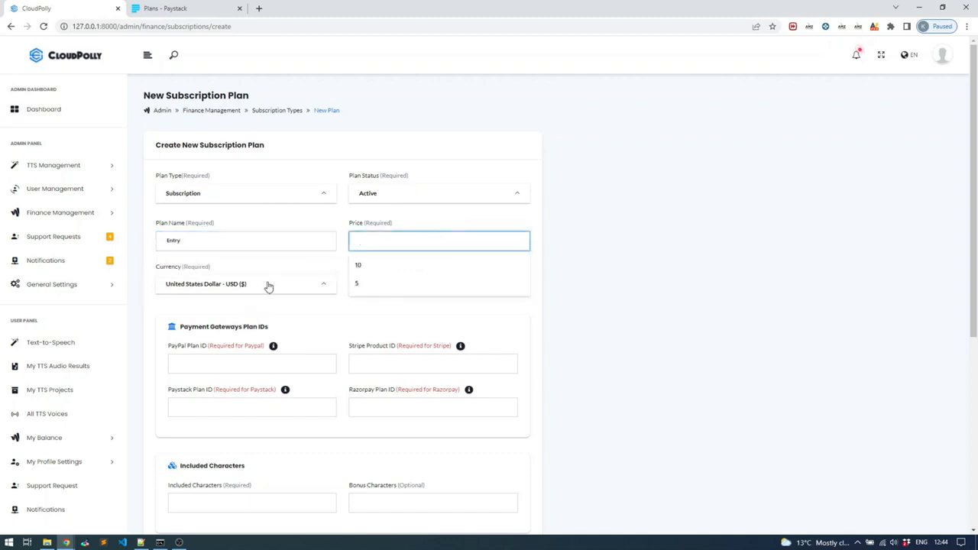
left_click(268, 286)
left_click(415, 240)
type("20")
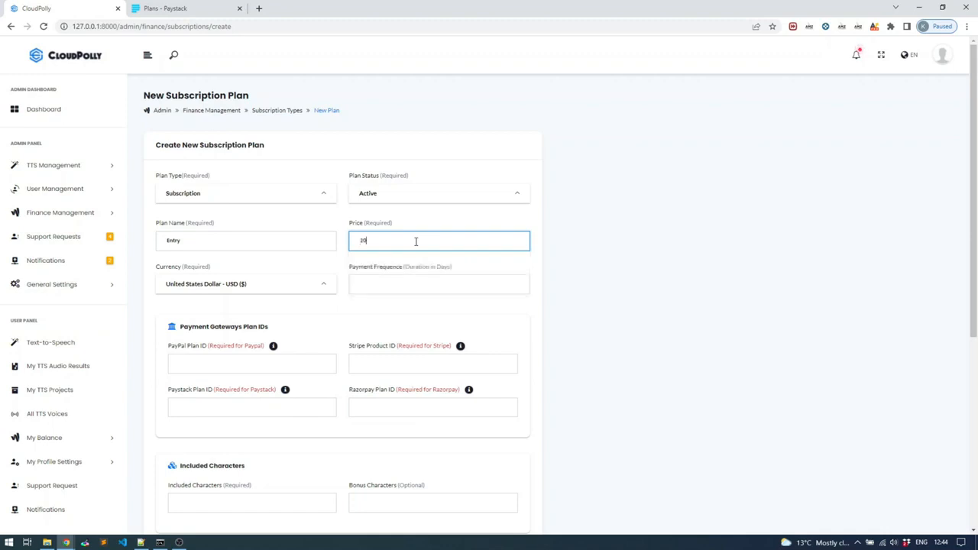
Step: Set the plan's currency to South African Rand - ZAR (R) and its payment frequency to 30 days
left_click(297, 283)
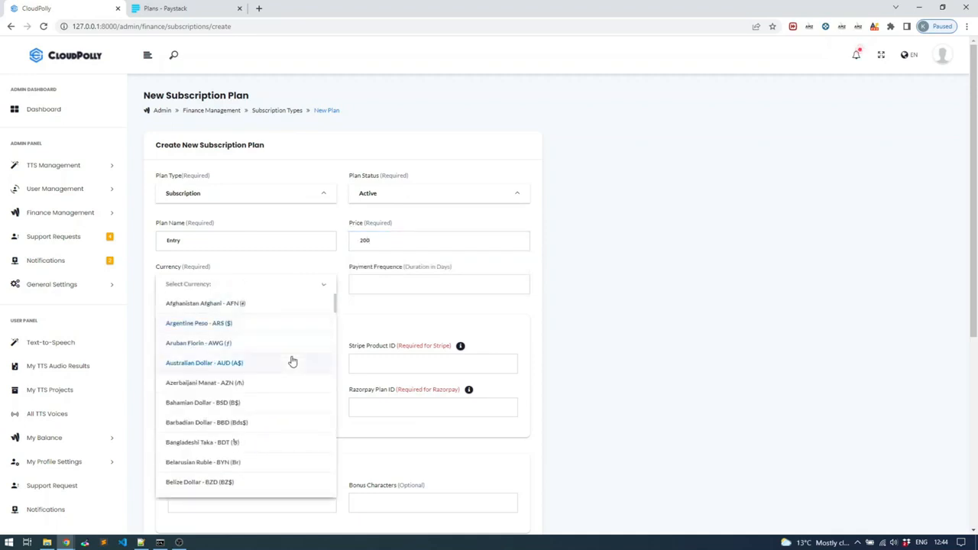
scroll(292, 359, "down", 2)
scroll(301, 355, "down", 15)
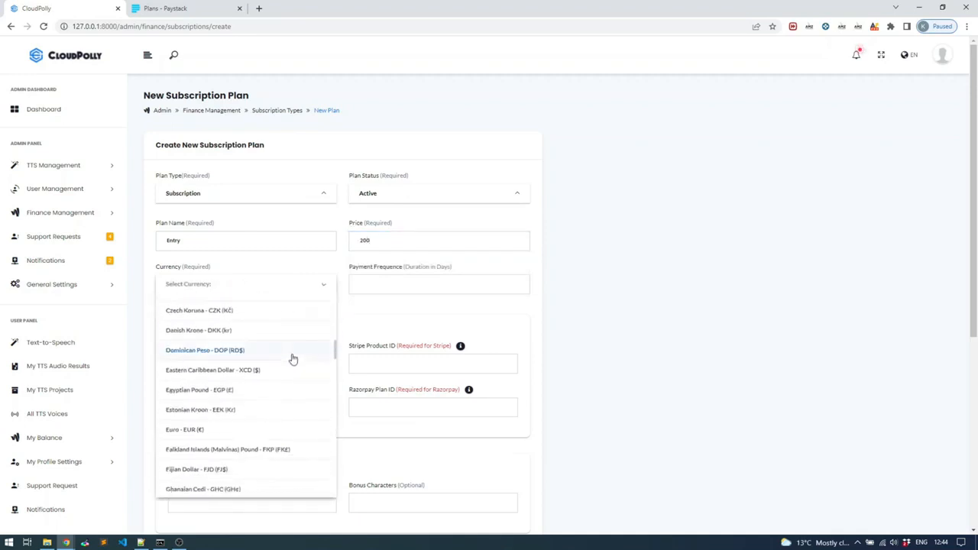
scroll(291, 368, "down", 6)
scroll(291, 368, "up", 2)
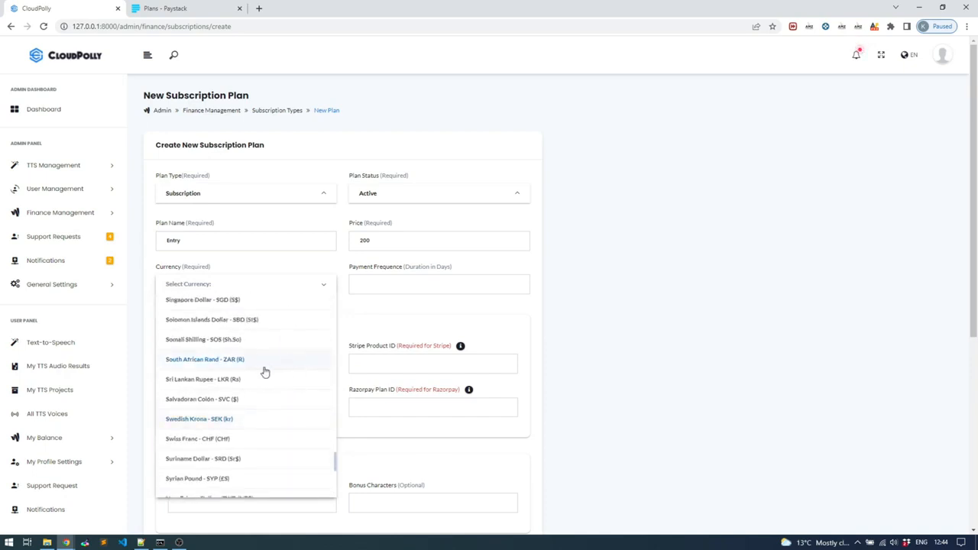
left_click(262, 362)
left_click(388, 278)
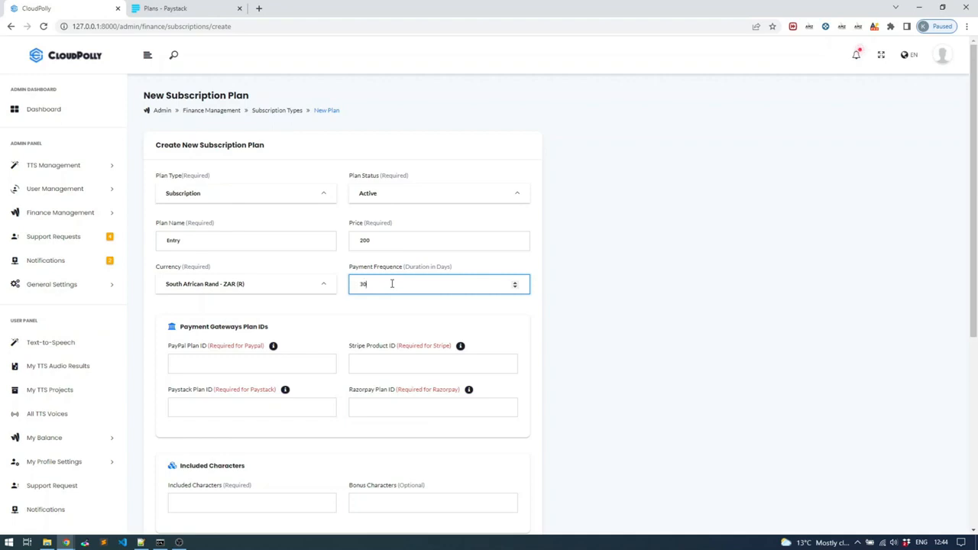
left_click(342, 310)
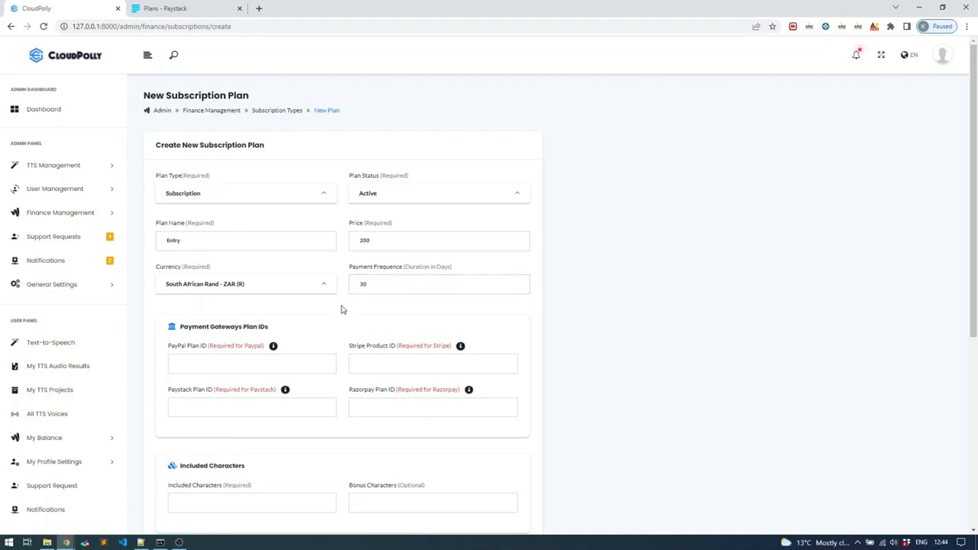
left_click(59, 213)
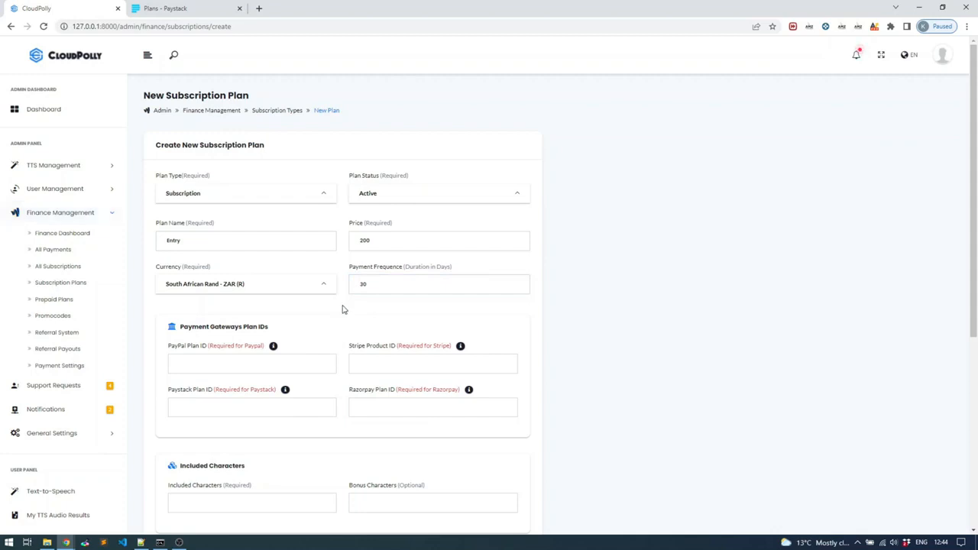
scroll(343, 309, "down", 1)
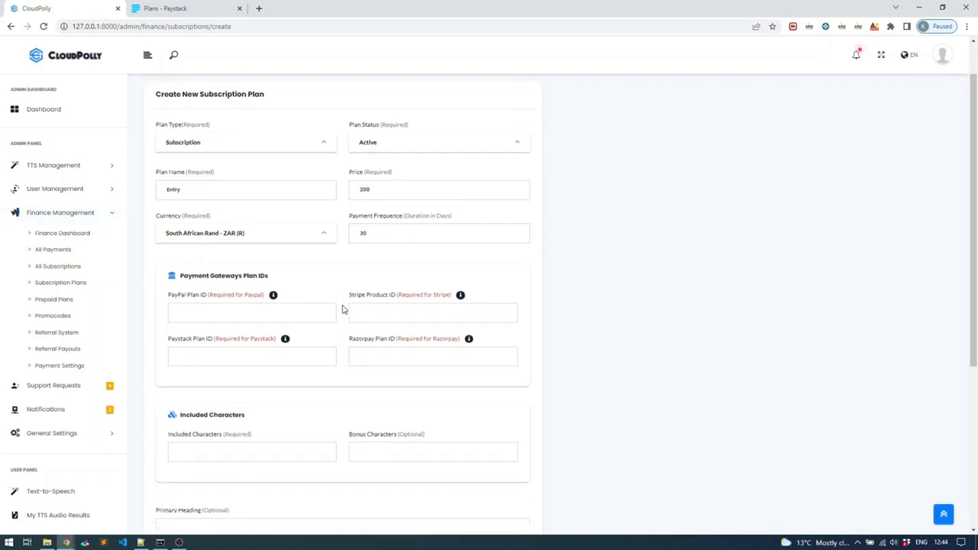
left_click(276, 312)
left_click(306, 350)
left_click(354, 357)
left_click(299, 352)
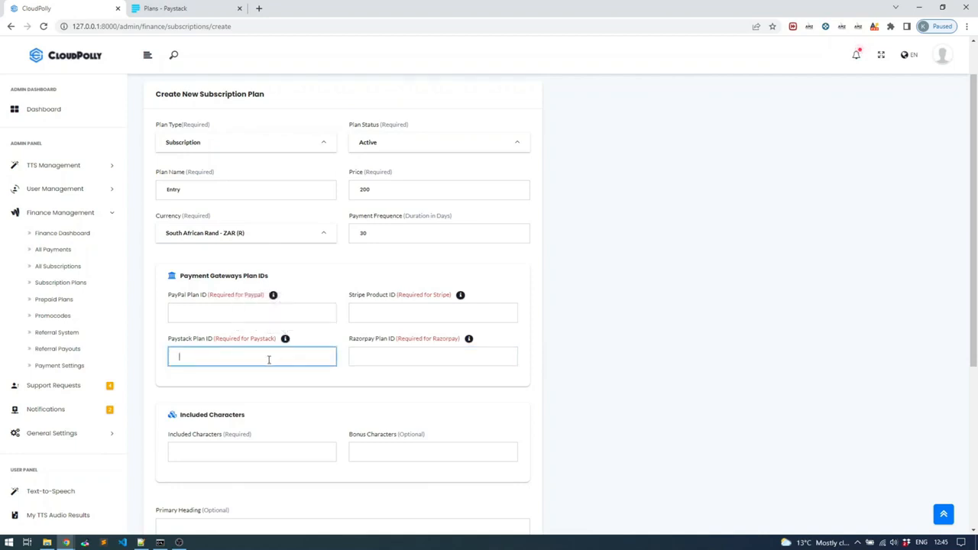
Step: Set the new plan's included characters to 50000 and its bonus characters to 20000
scroll(332, 360, "down", 1)
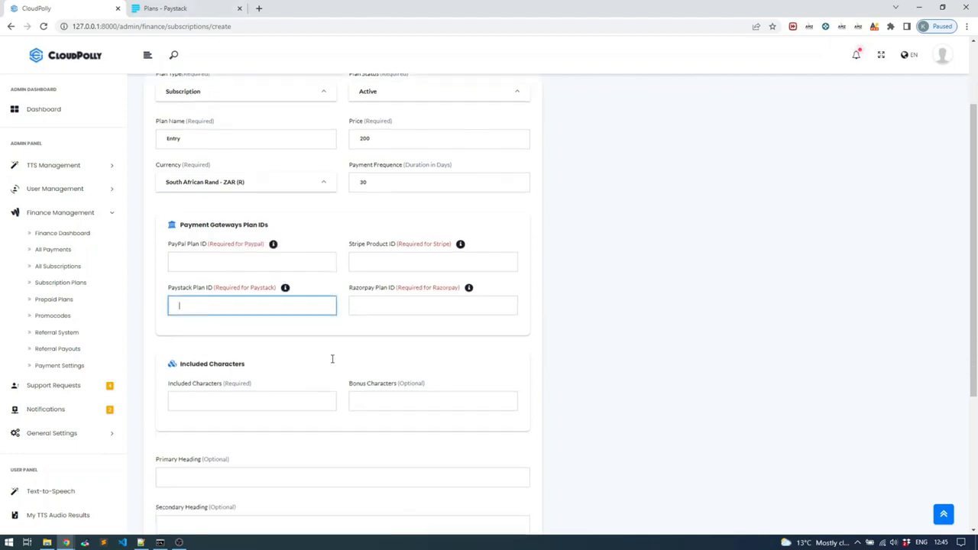
scroll(333, 359, "down", 1)
left_click(285, 350)
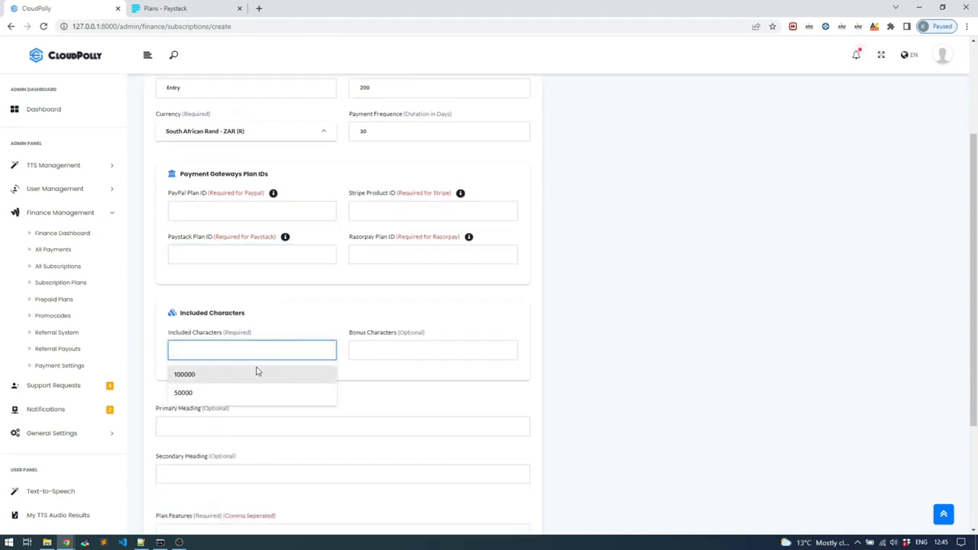
left_click(237, 397)
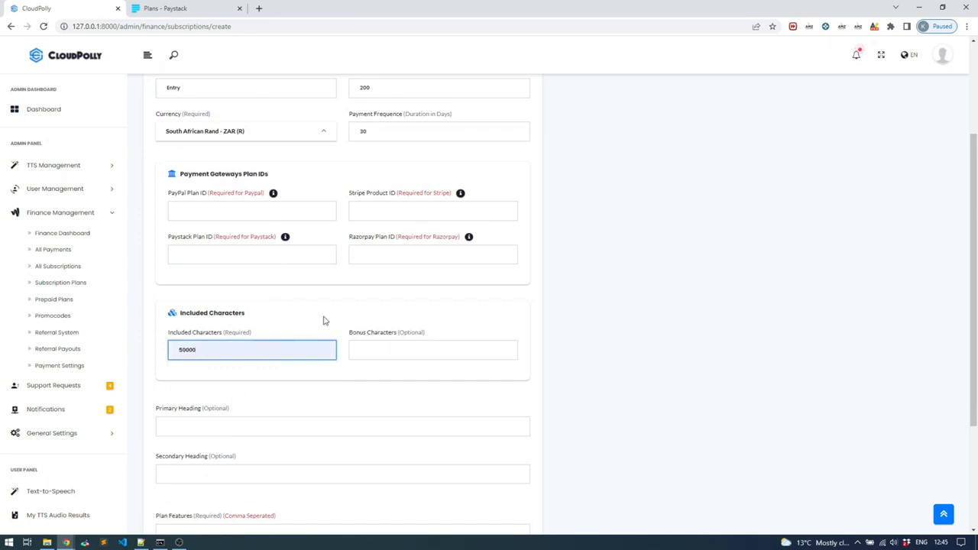
scroll(323, 319, "up", 2)
left_click_drag(384, 188, 355, 185)
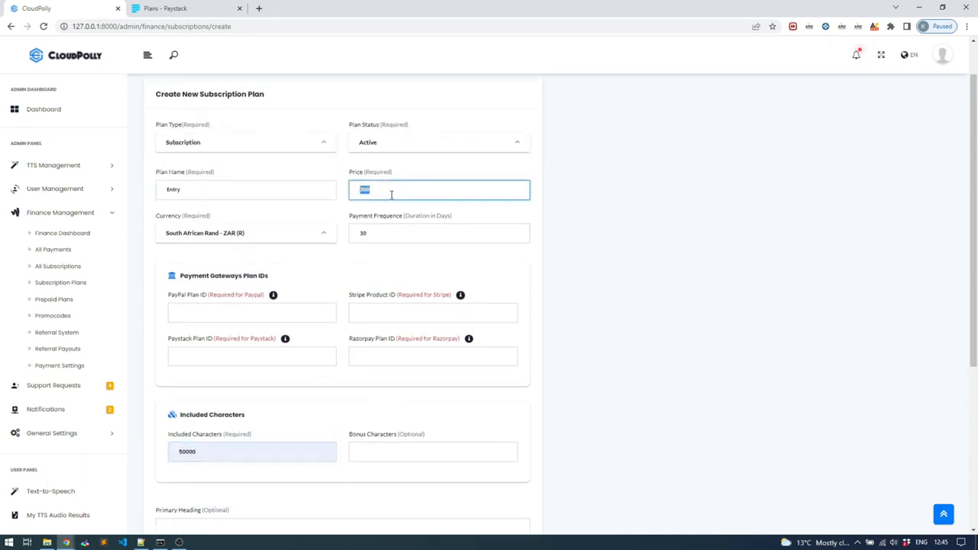
scroll(369, 257, "down", 2)
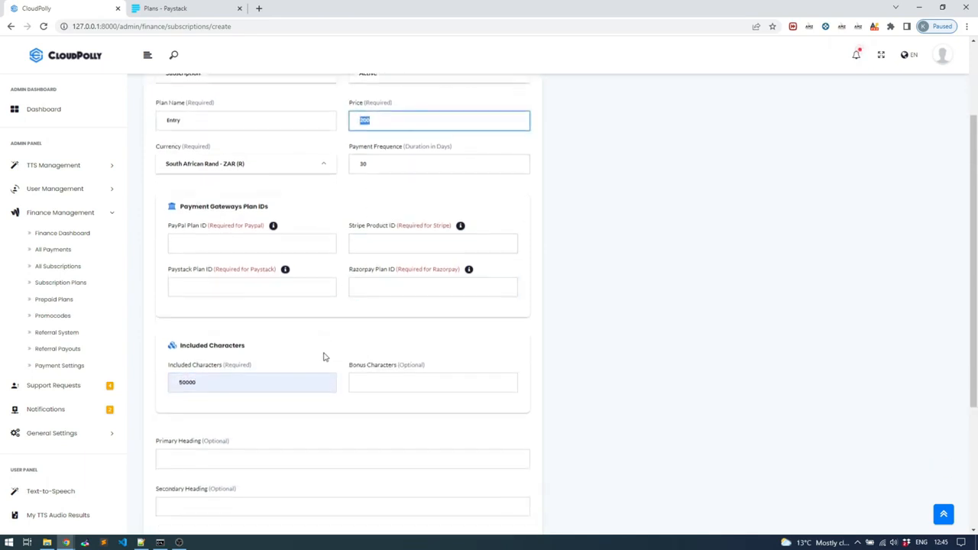
left_click(228, 350)
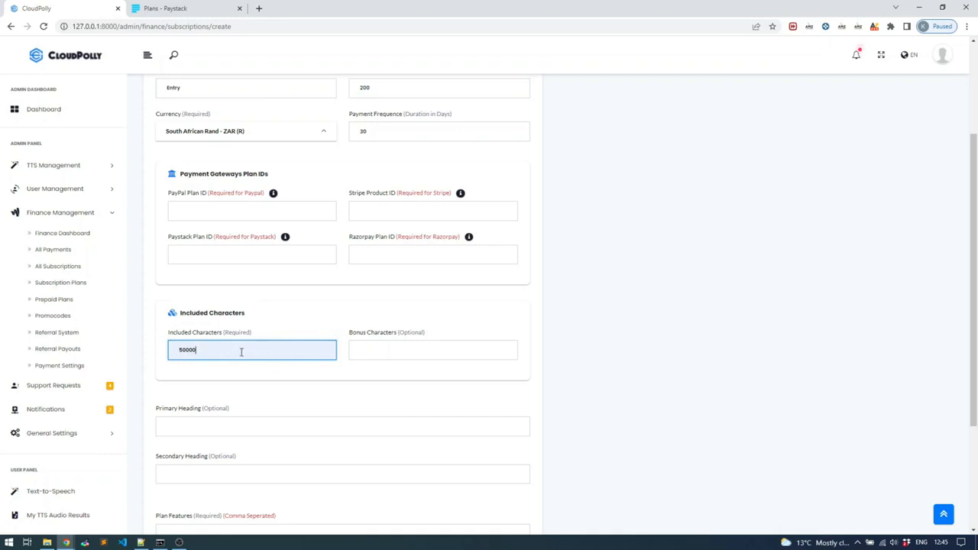
left_click(362, 351)
left_click(364, 374)
Step: Set the plan's primary heading to "Heading one" and its secondary heading to "Heading two"
scroll(328, 359, "down", 1)
left_click(323, 370)
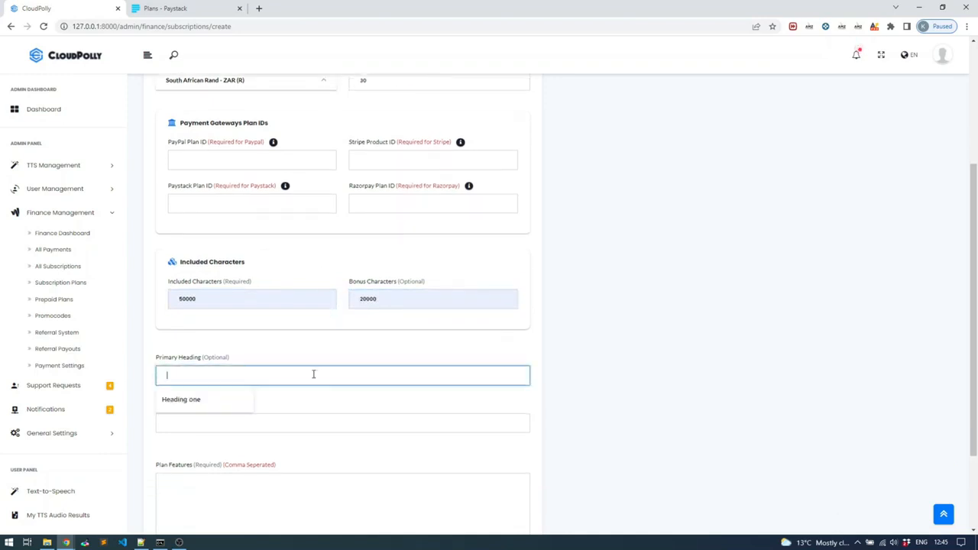
left_click(218, 403)
left_click(212, 421)
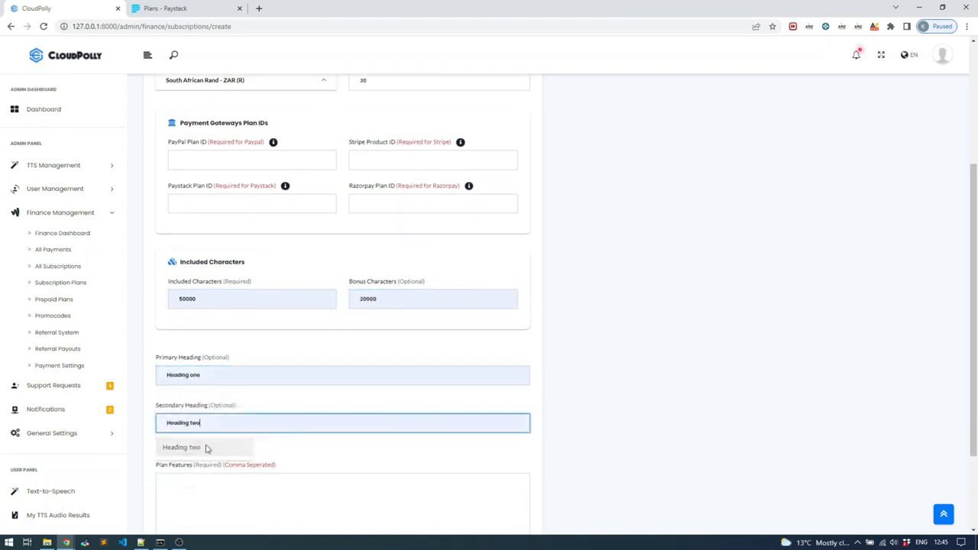
left_click(207, 447)
Step: Enter "option one, option two, option three" as the plan features
scroll(311, 408, "down", 1)
left_click(212, 428)
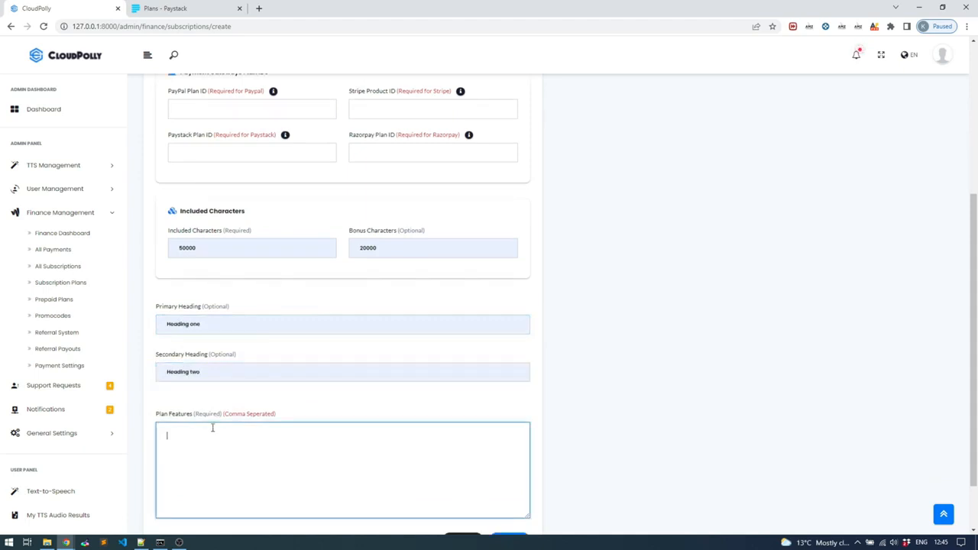
scroll(208, 426, "down", 1)
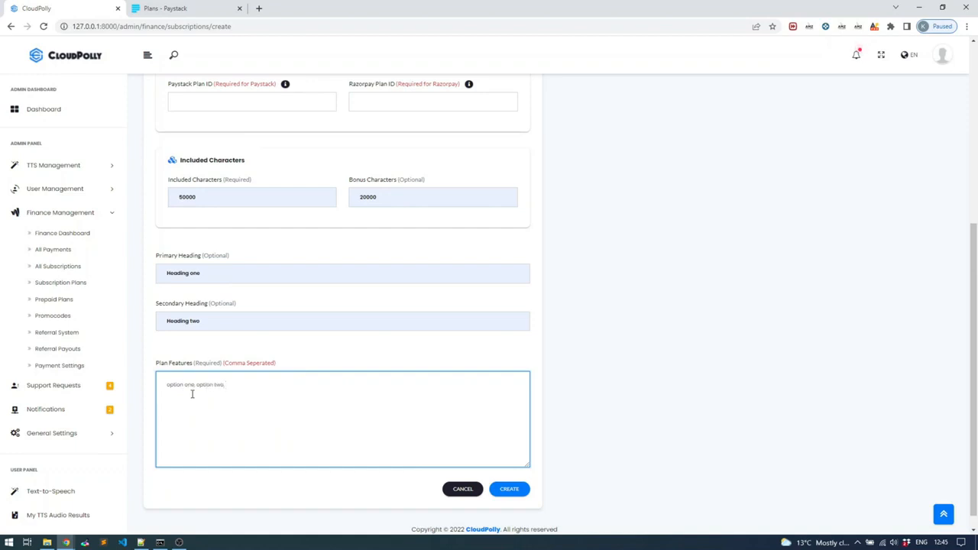
type(", option three")
Step: Switch to the Paystack dashboard and start a new plan named Entry, leaving its description empty
scroll(369, 263, "up", 1)
scroll(496, 395, "down", 1)
scroll(463, 405, "up", 3)
left_click(263, 356)
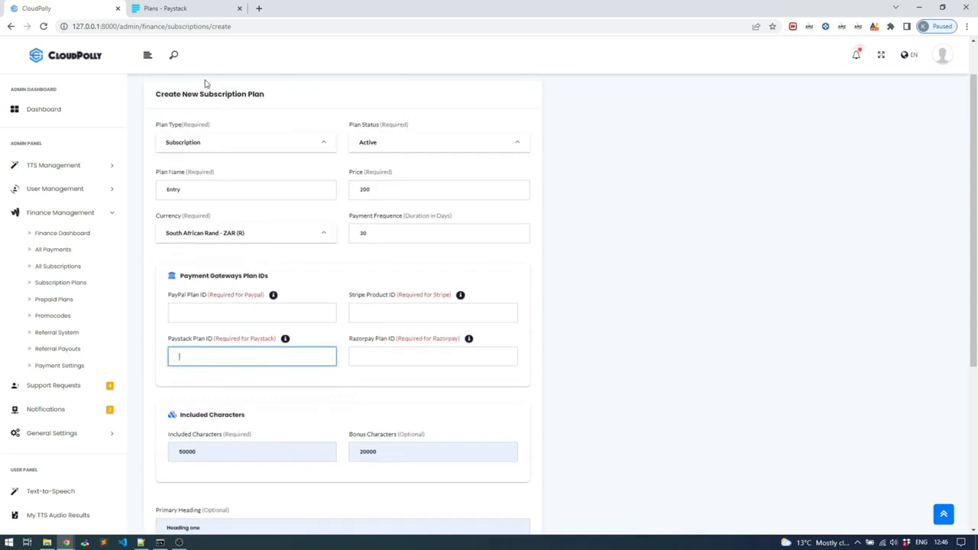
left_click(197, 8)
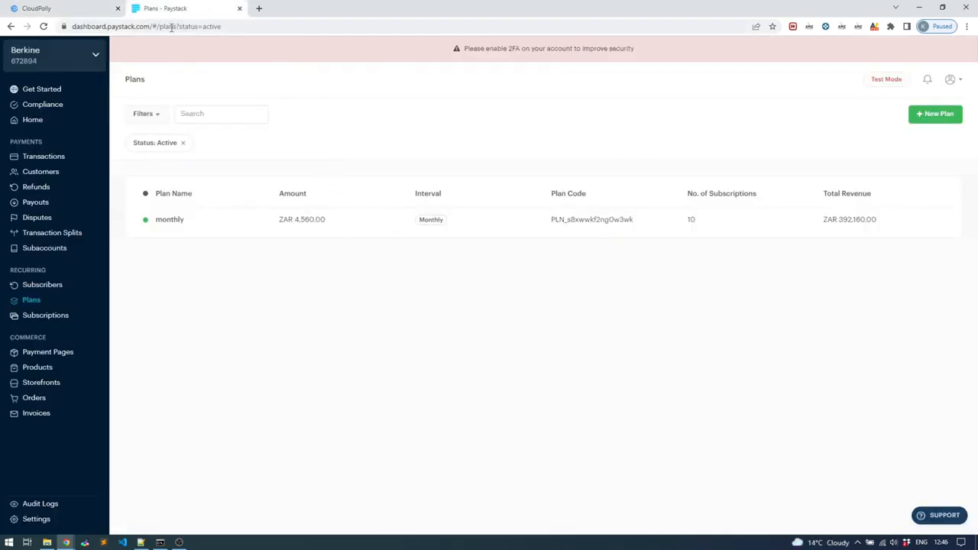
left_click_drag(72, 28, 147, 31)
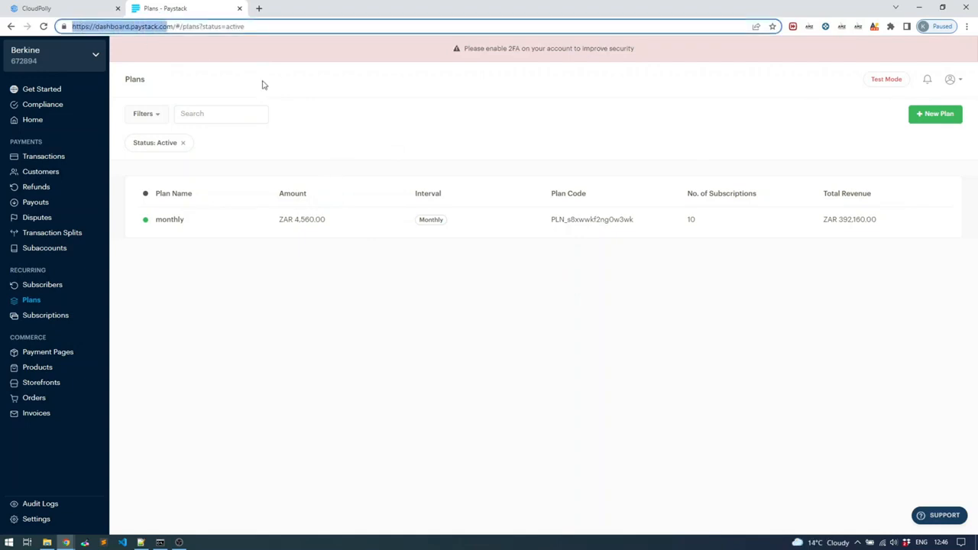
left_click(268, 81)
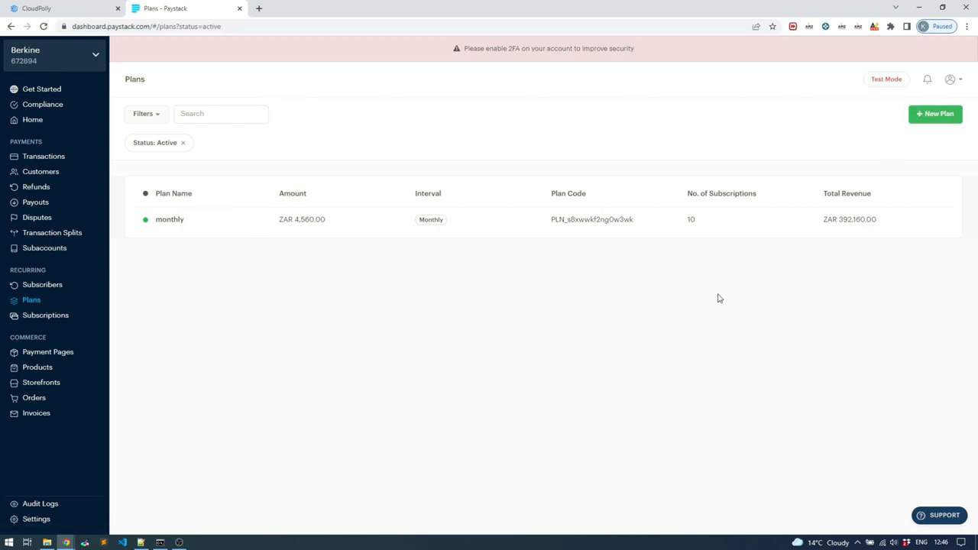
left_click(937, 116)
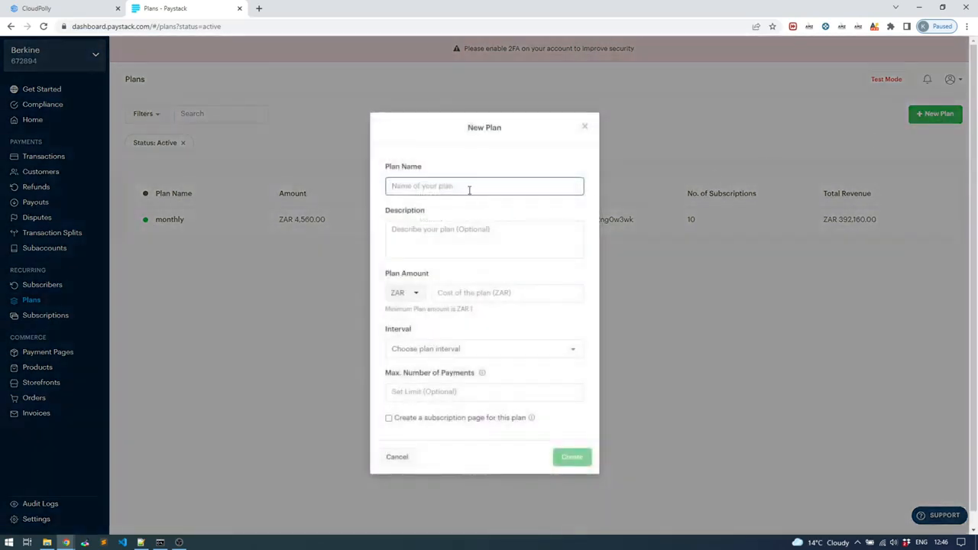
type("Entry")
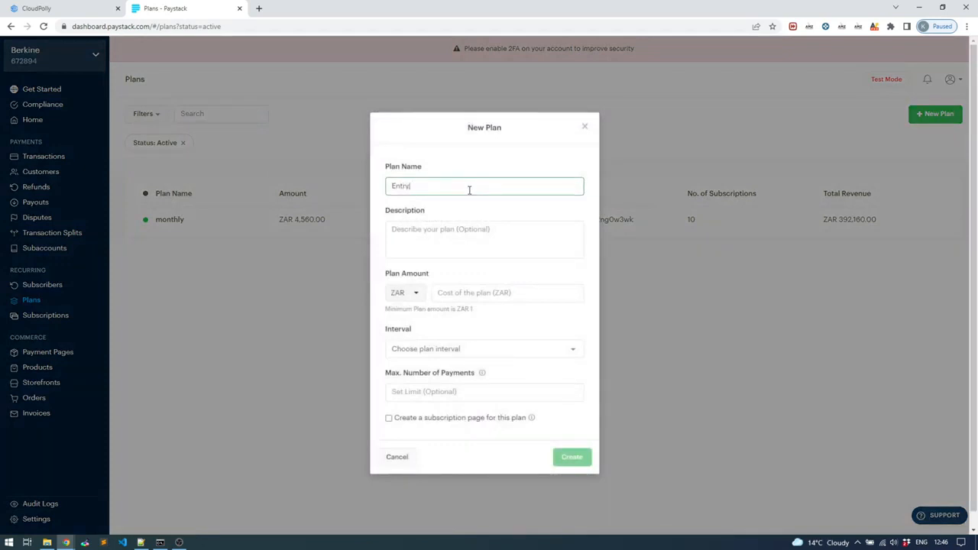
left_click(459, 227)
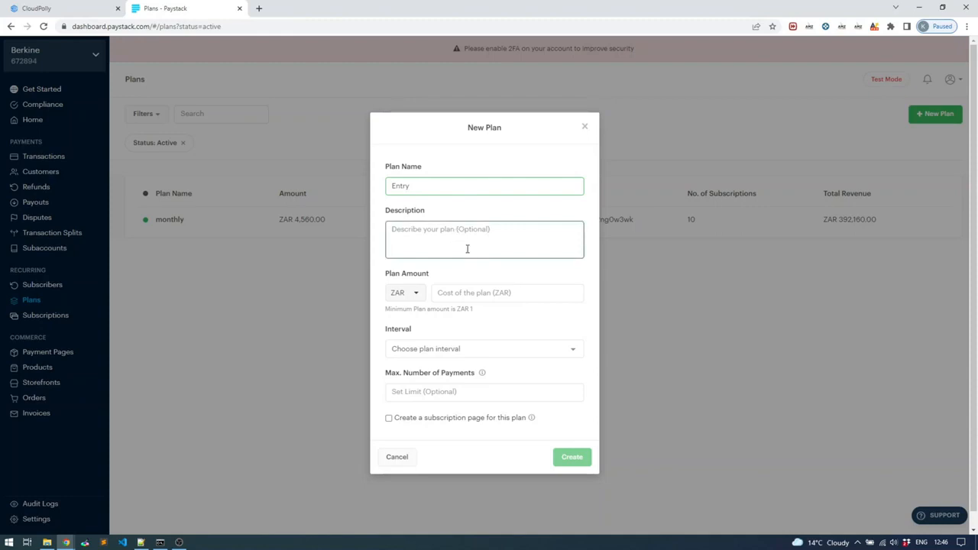
Step: Set the Paystack plan's amount to ZAR 200 and its interval to Monthly, and create the plan
left_click(475, 291)
type("200")
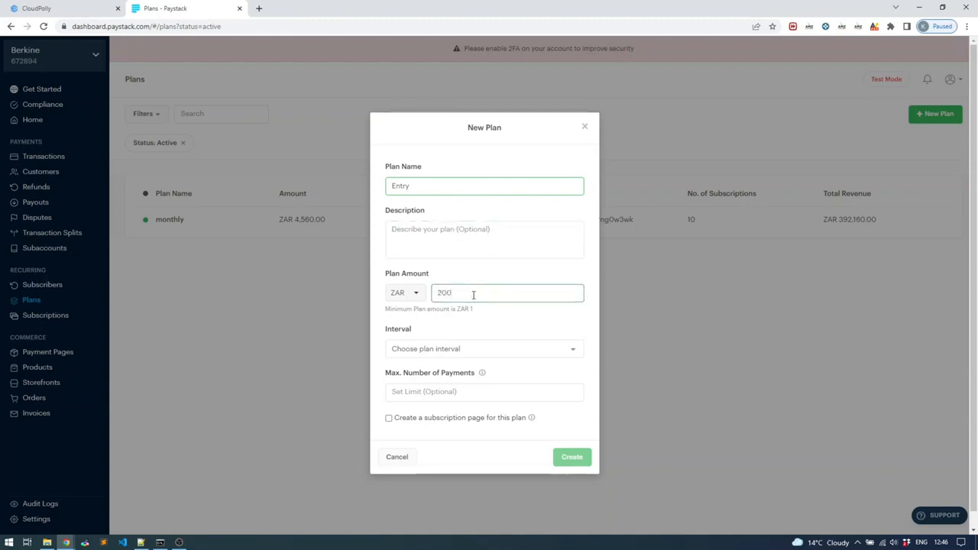
left_click(463, 349)
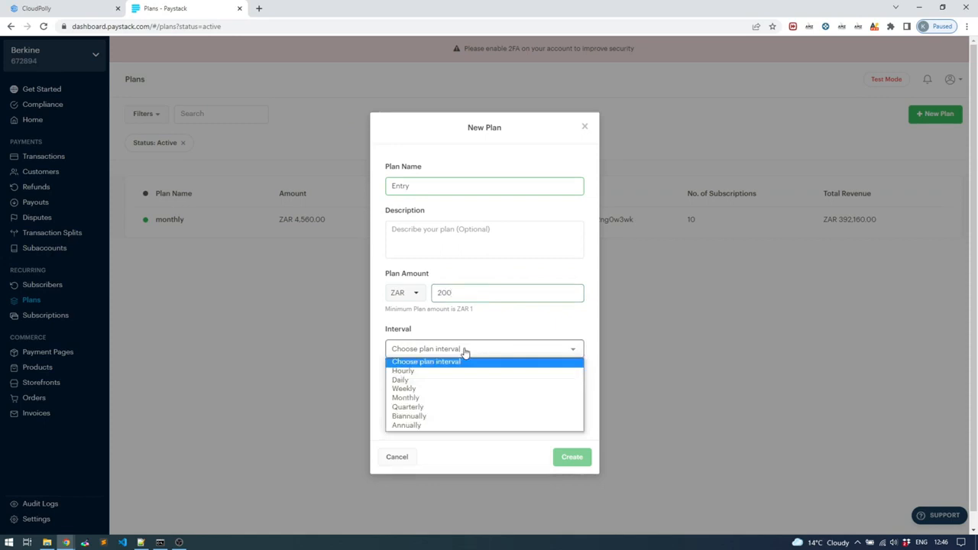
left_click(475, 398)
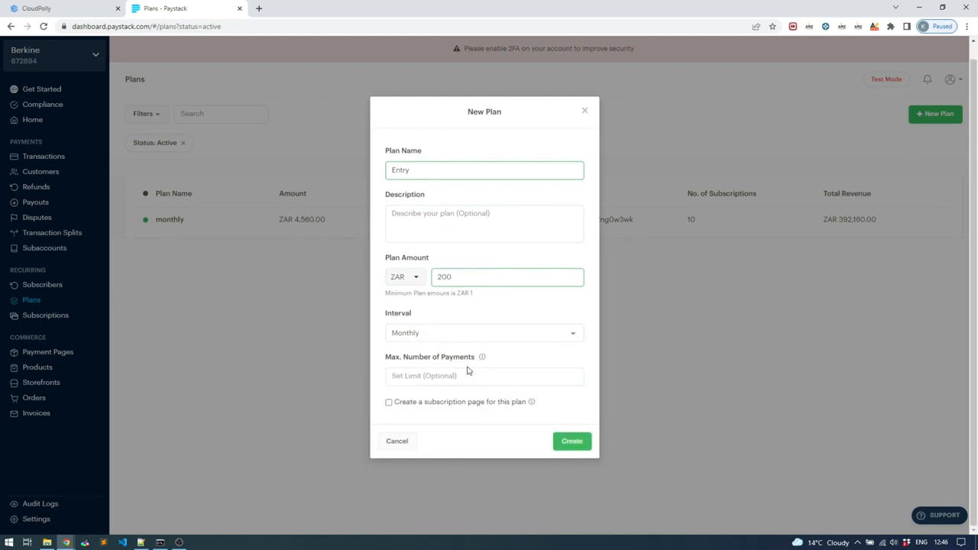
mouse_move(482, 358)
left_click(571, 441)
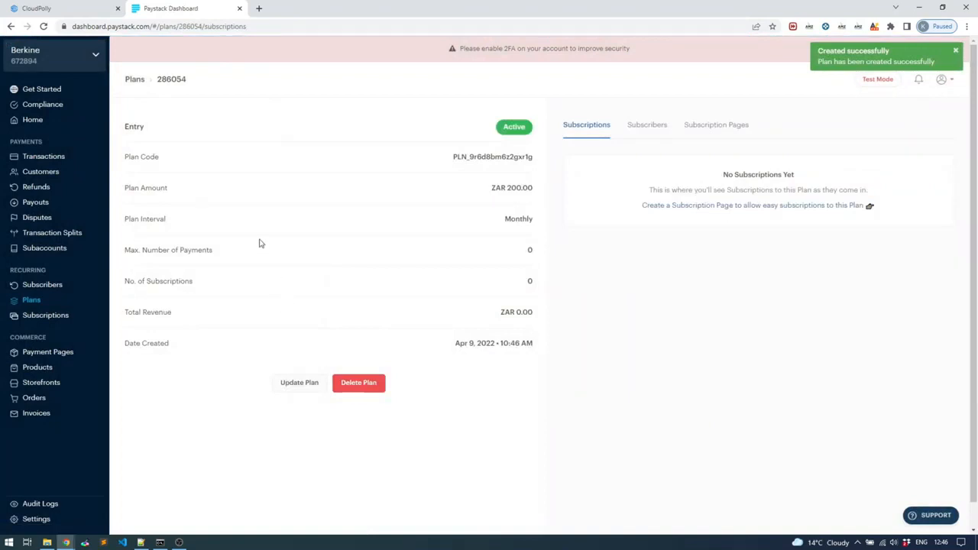
Step: Copy the Entry plan's Plan Code from Paystack into the Paystack Plan ID of CloudPolly's new subscription plan
mouse_move(456, 157)
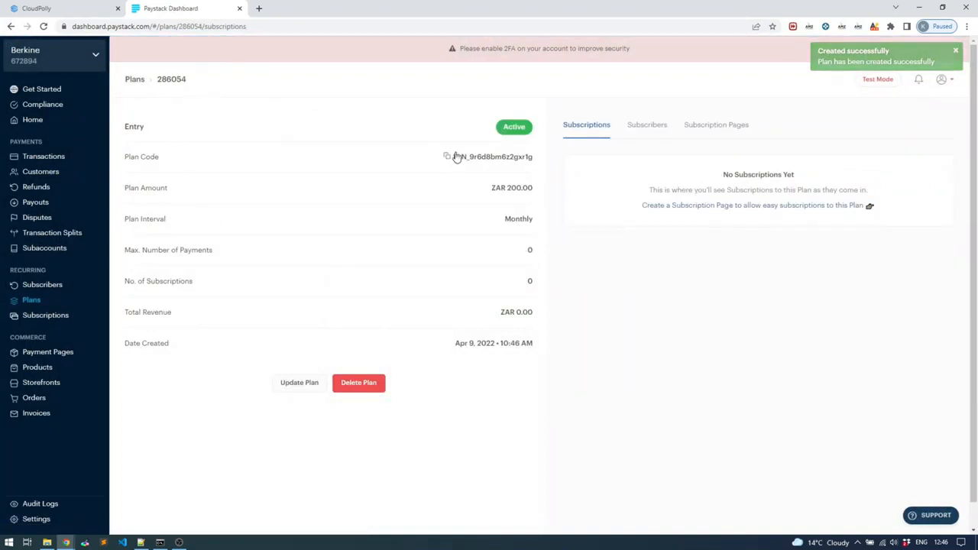
left_click_drag(455, 158, 536, 163)
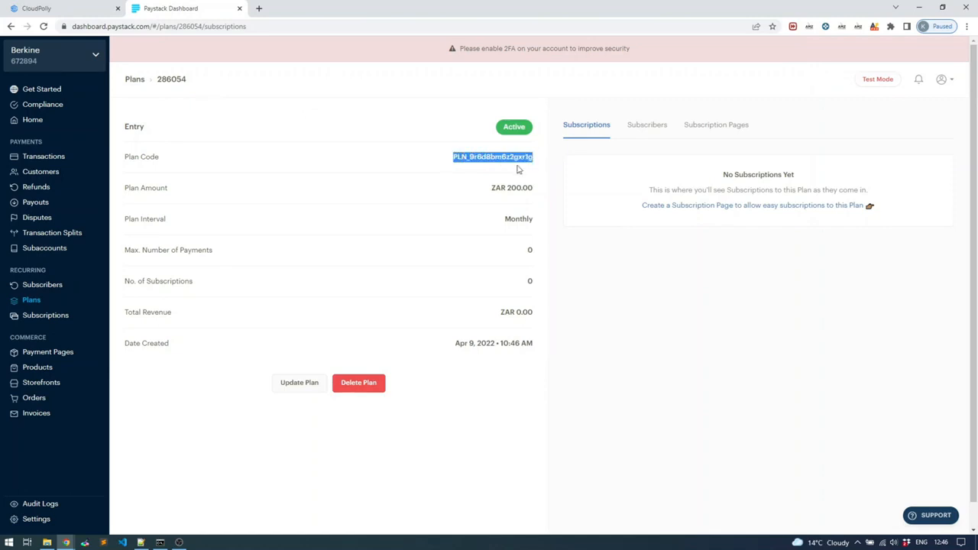
left_click(89, 13)
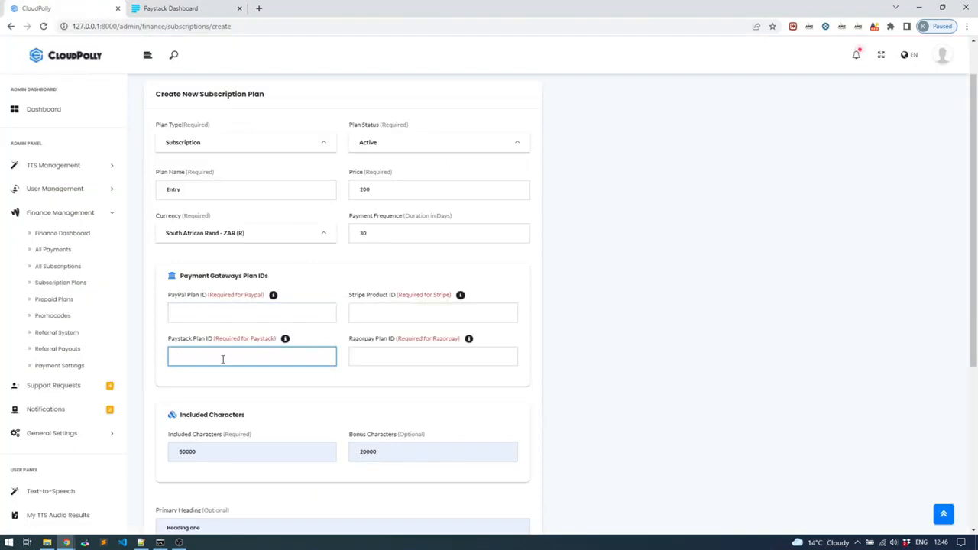
key("ctrl+v")
left_click(184, 9)
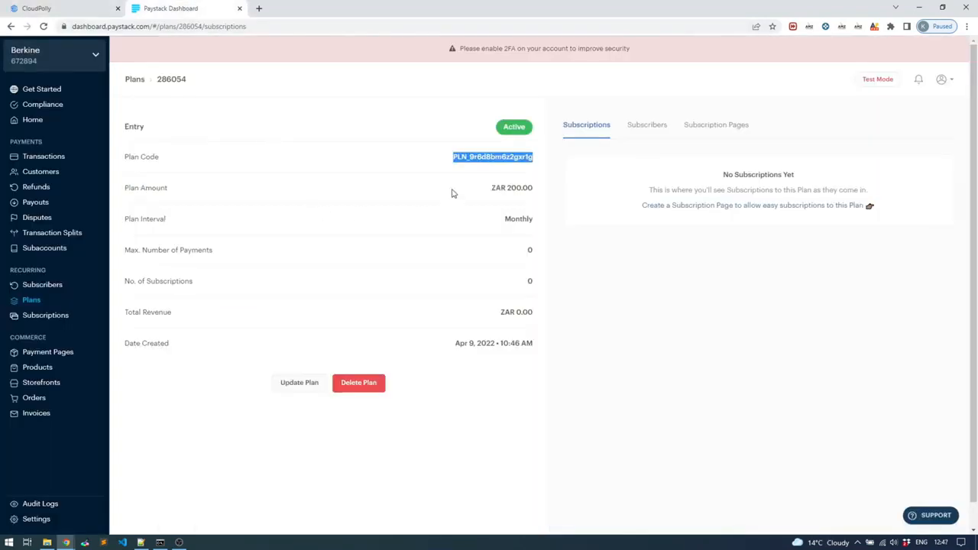
left_click(46, 8)
triple_click(333, 357)
key("ctrl+v")
Step: Check the Entry plan's amount in Paystack against the CloudPolly form, and create the CloudPolly subscription plan
scroll(401, 336, "down", 2)
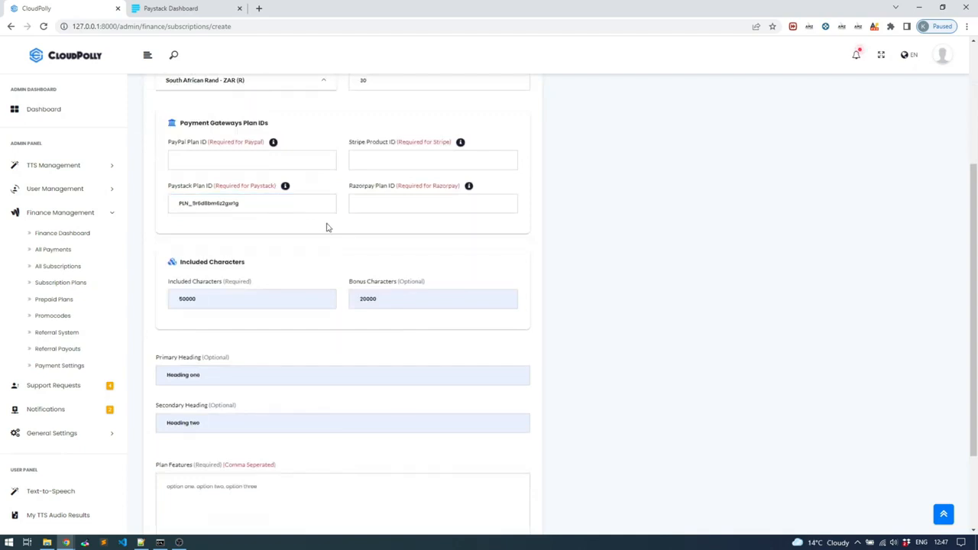
scroll(294, 210, "up", 1)
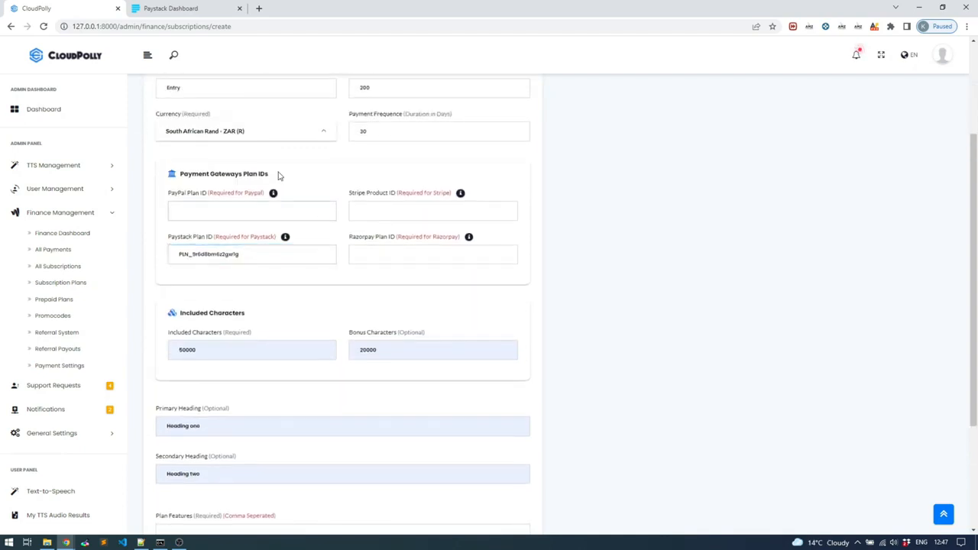
left_click(181, 9)
left_click_drag(484, 197, 533, 191)
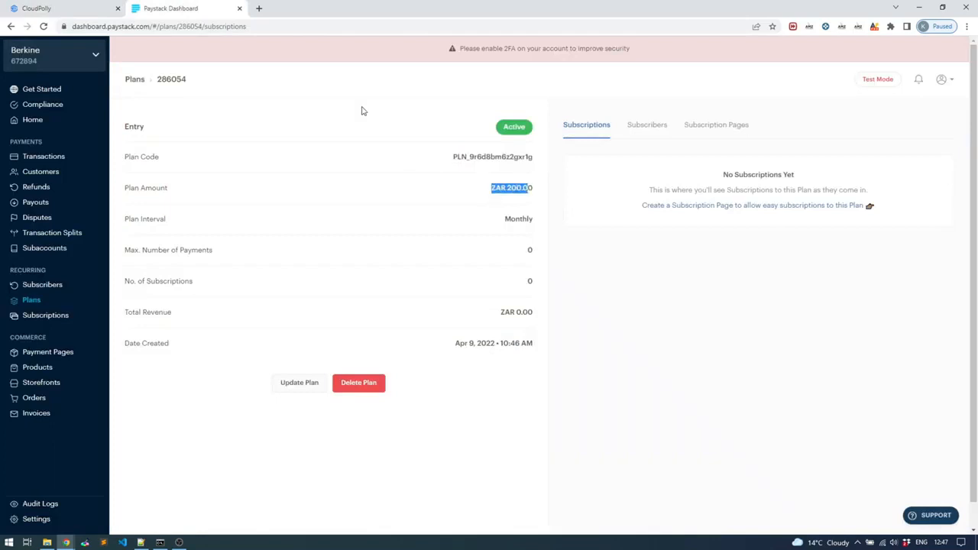
left_click(84, 9)
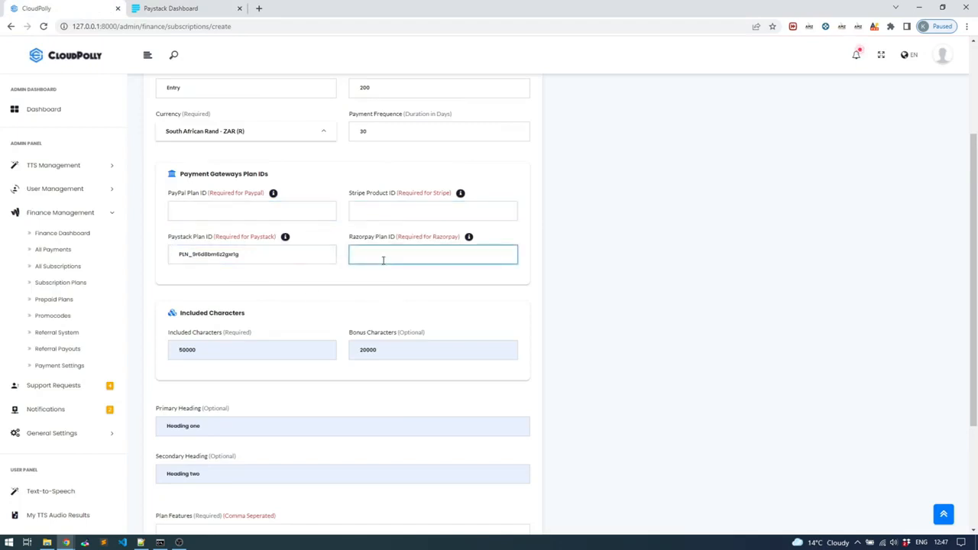
scroll(383, 259, "down", 3)
left_click(510, 473)
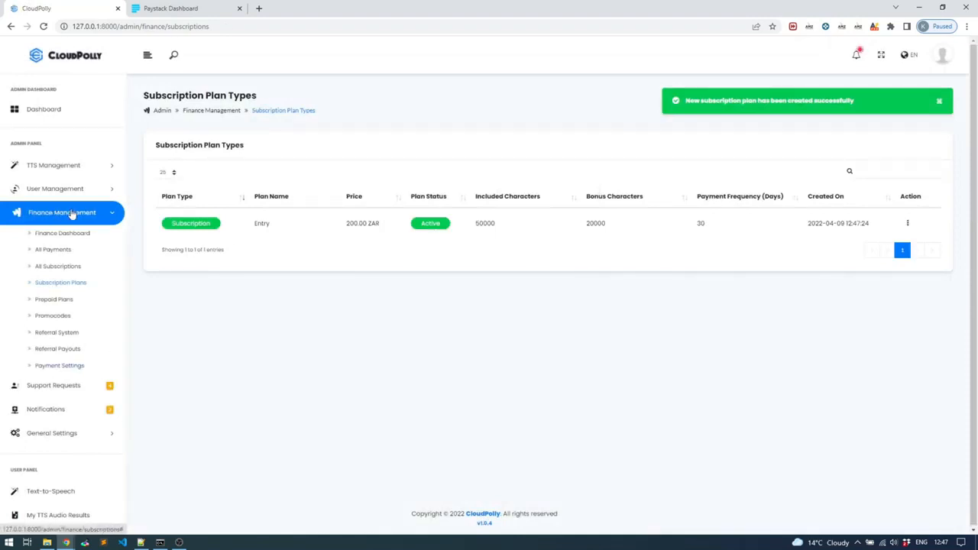
Step: Open CloudPolly's Payment Settings at the Paystack Payment Gateway section
left_click(59, 367)
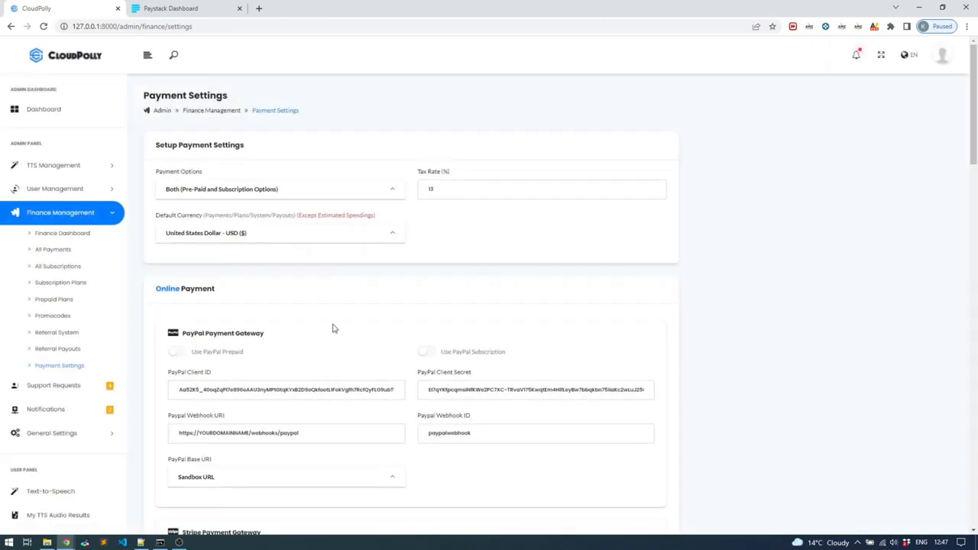
scroll(356, 301, "down", 7)
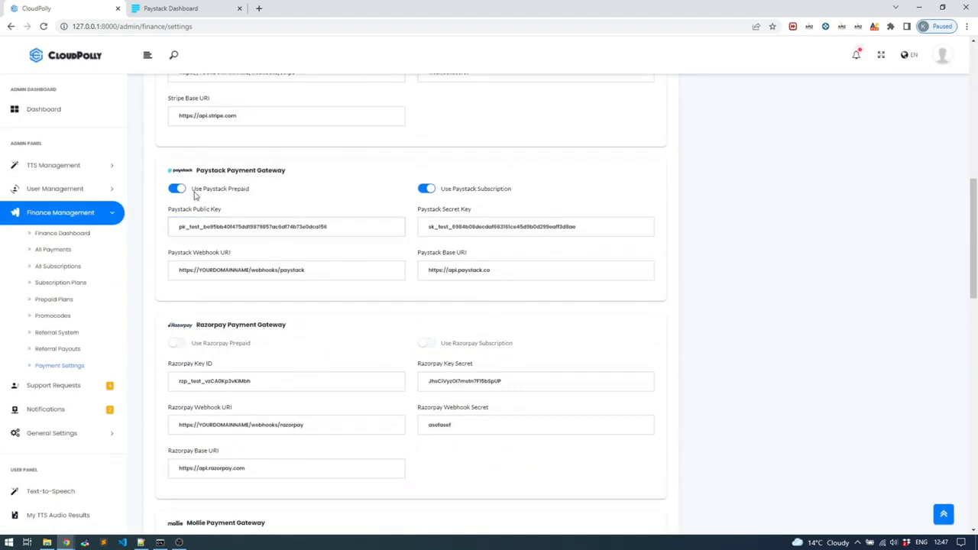
Step: Switch Use Paystack Prepaid and Use Paystack Subscription off and on again
left_click_drag(454, 191, 498, 196)
left_click_drag(192, 190, 243, 195)
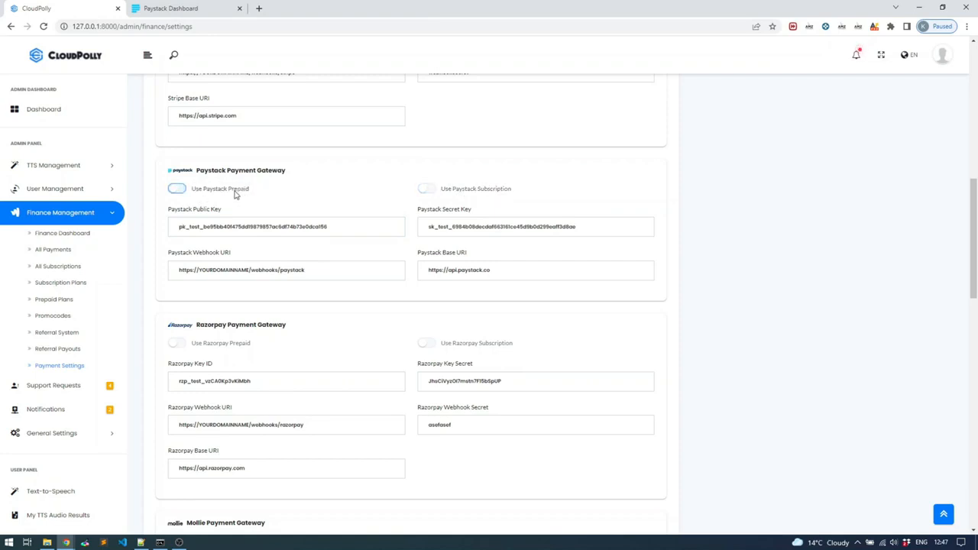
left_click(180, 191)
left_click(425, 189)
scroll(378, 212, "down", 7)
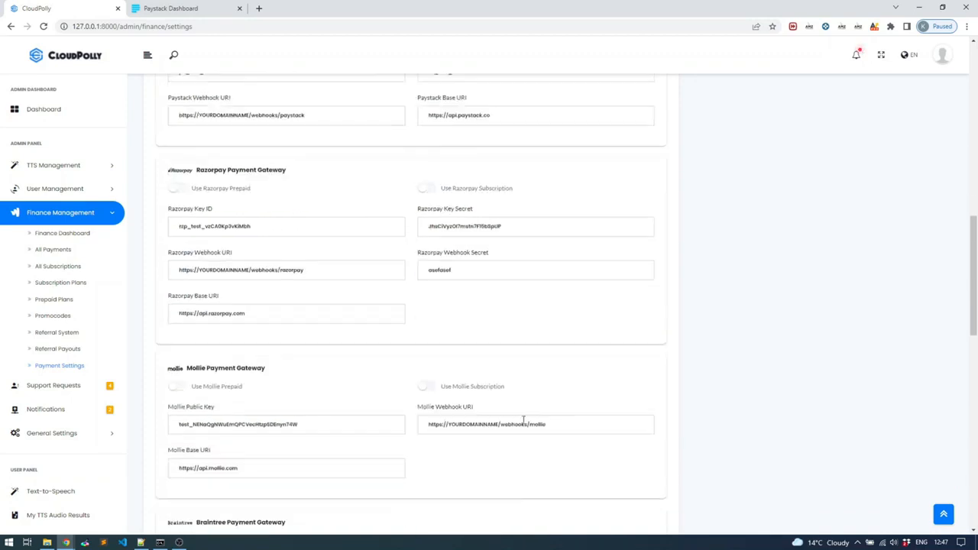
scroll(600, 458, "down", 2)
scroll(593, 463, "up", 20)
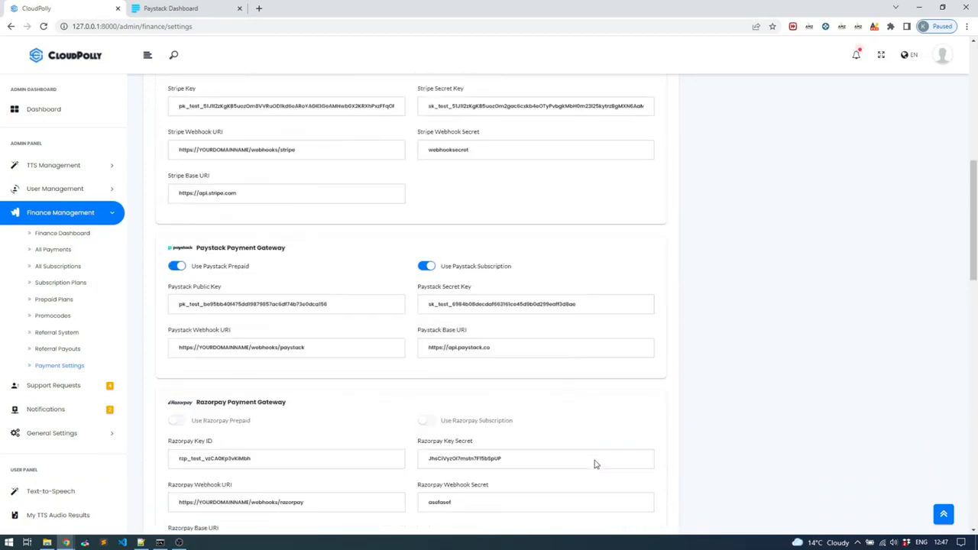
scroll(591, 463, "down", 1)
scroll(581, 460, "down", 5)
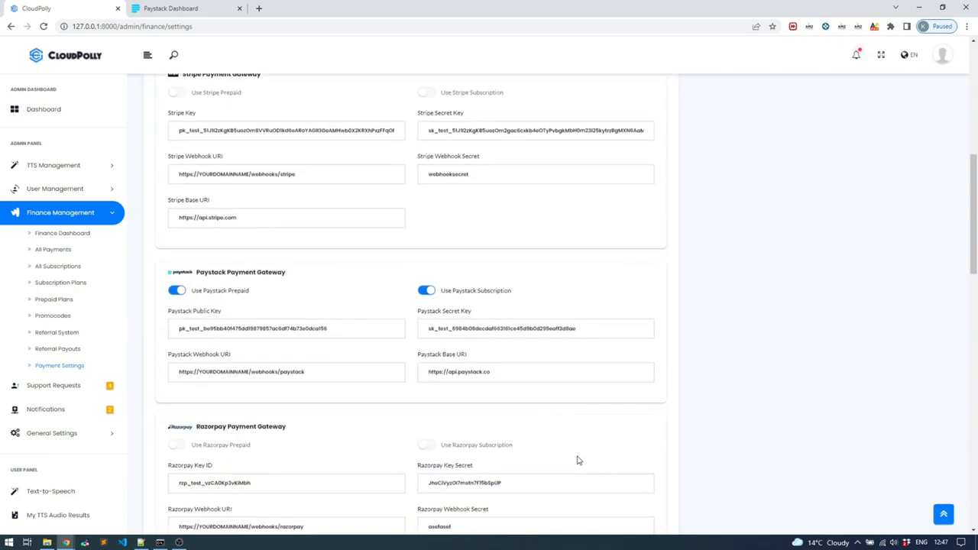
left_click(359, 377)
Step: Open the Entry plan's checkout from the user's monthly subscription plans and check its subtotal, taxes and total
left_click(101, 284)
left_click(66, 214)
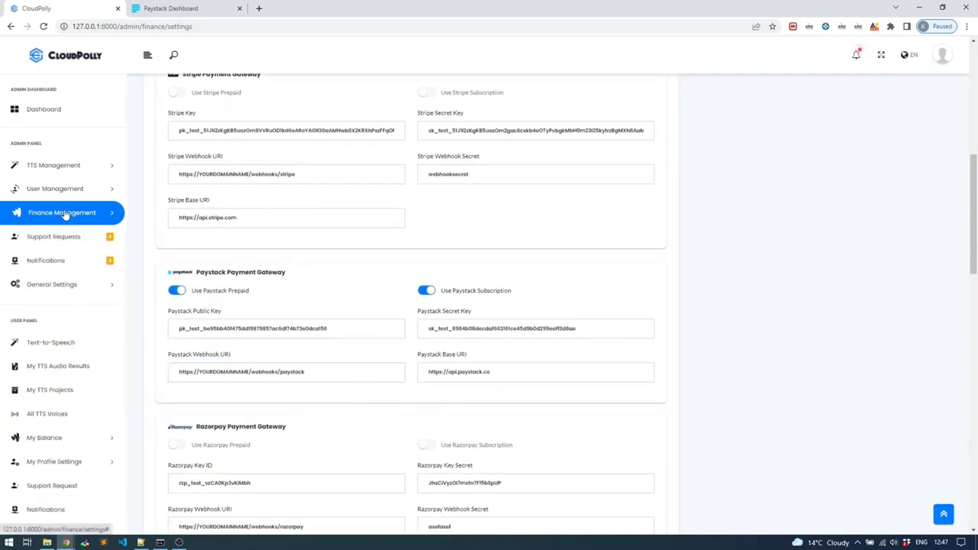
left_click(68, 430)
scroll(72, 412, "down", 1)
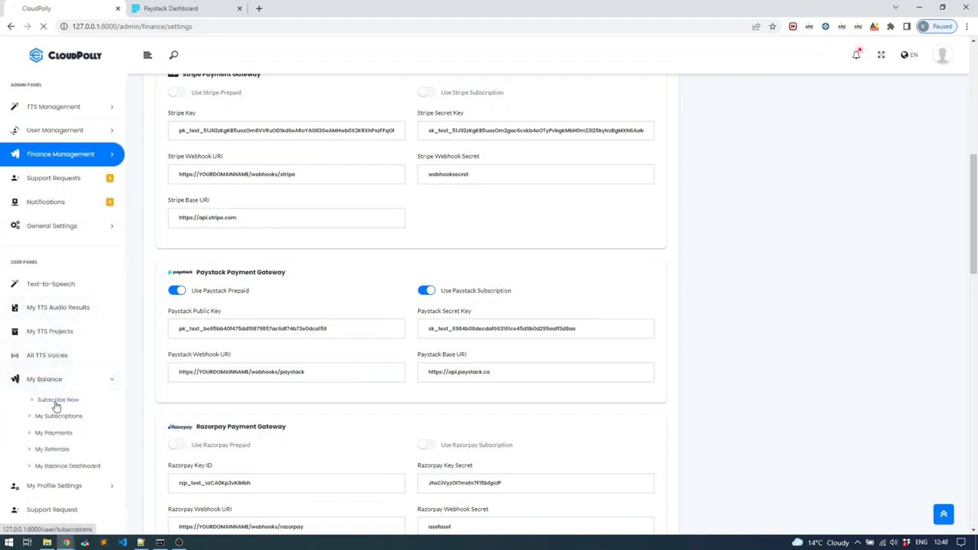
left_click(54, 415)
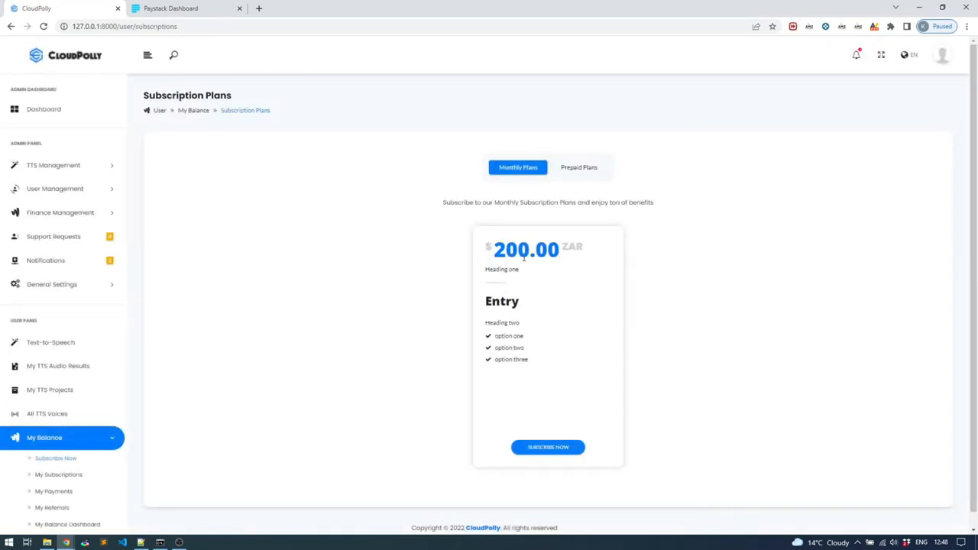
left_click(546, 454)
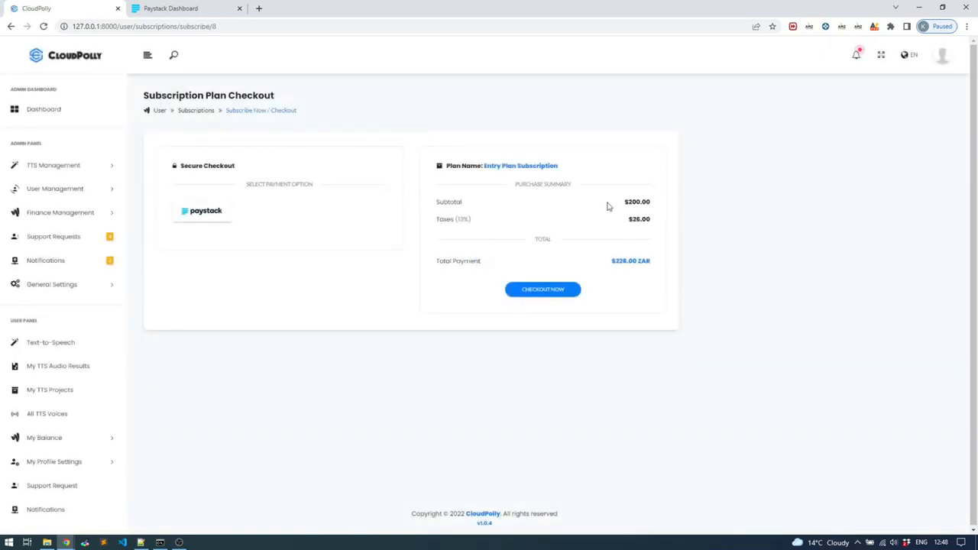
left_click(631, 215)
Step: Open CloudPolly's Invoice Settings page and review its fields
left_click(56, 285)
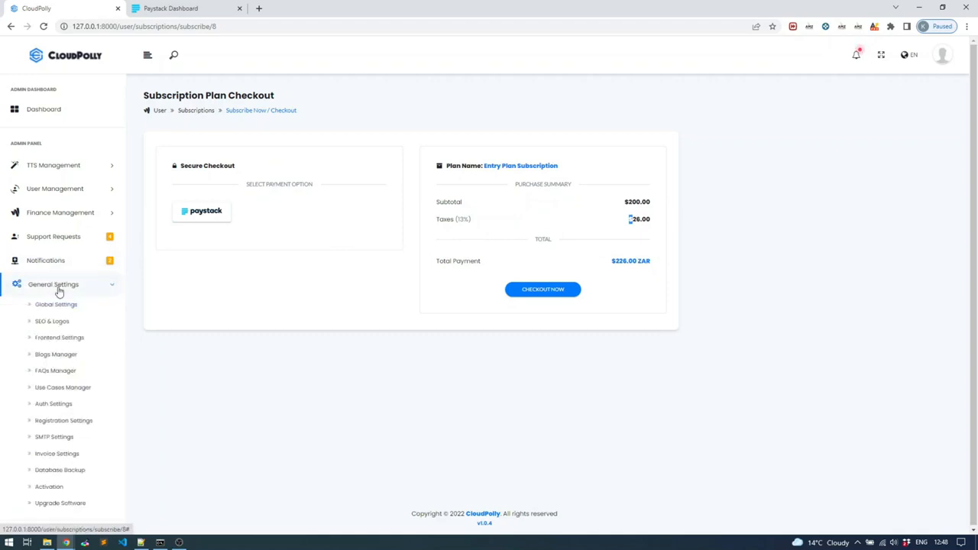
left_click(60, 454)
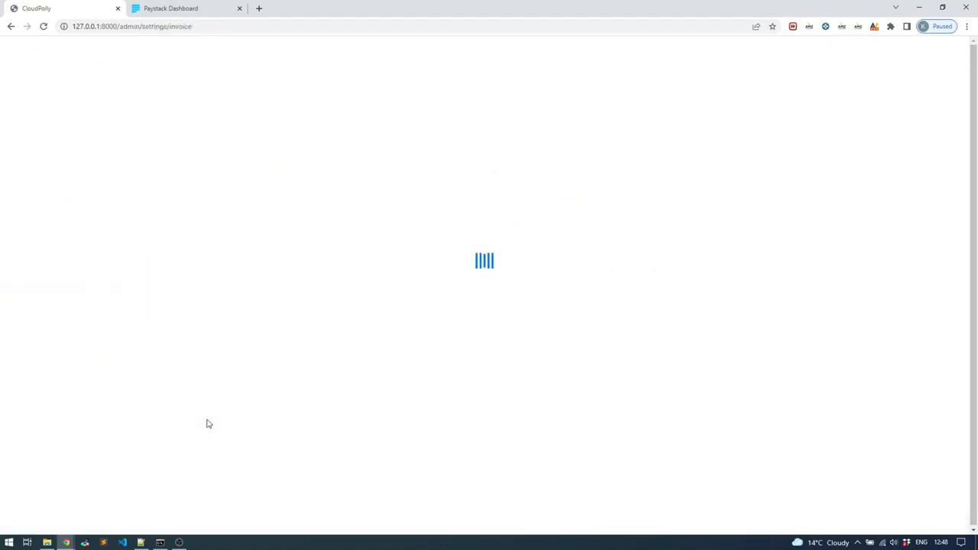
left_click(363, 317)
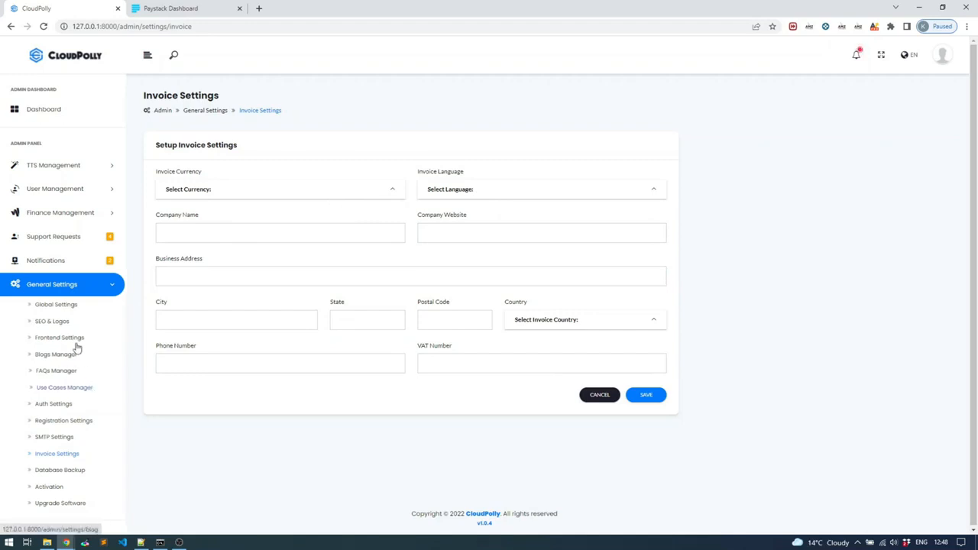
Step: Open the Payment Settings page under Finance Management
left_click(67, 285)
left_click(70, 218)
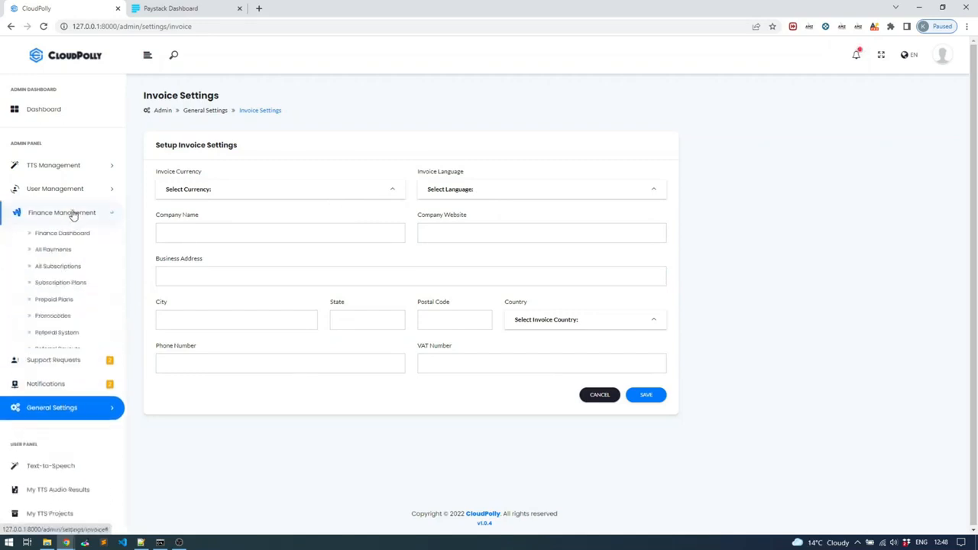
left_click(60, 367)
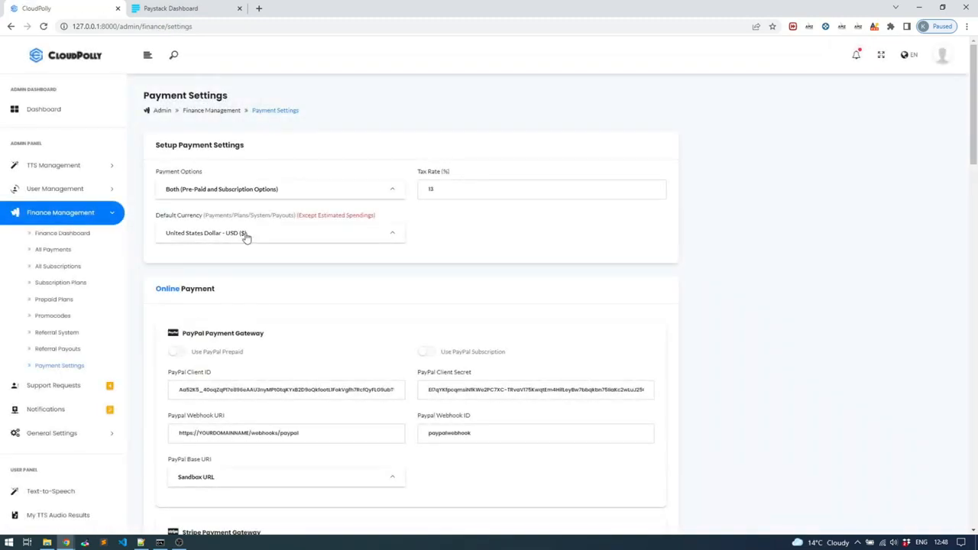
Step: Set the Default Currency to South African Rand - ZAR (R) and save the payment settings
left_click(246, 238)
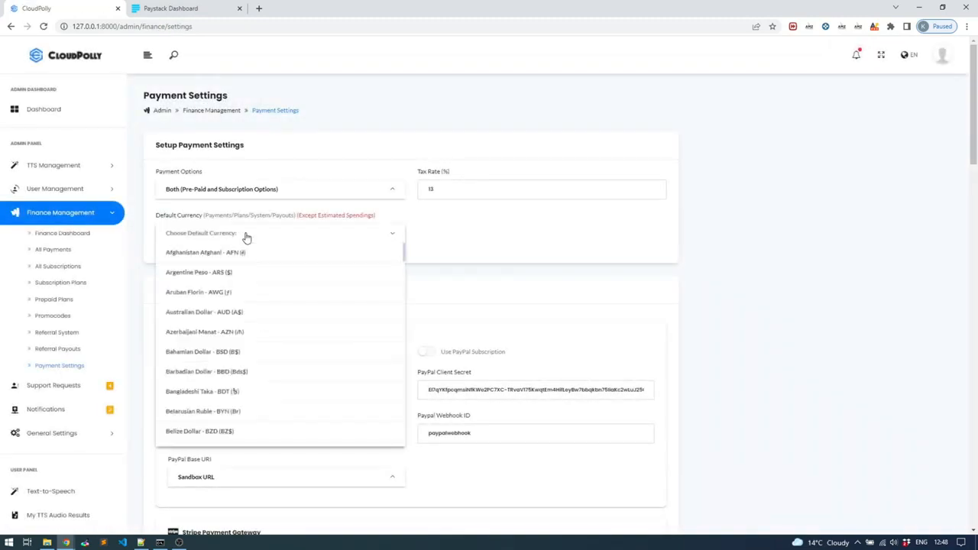
right_click(304, 331)
left_click(455, 244)
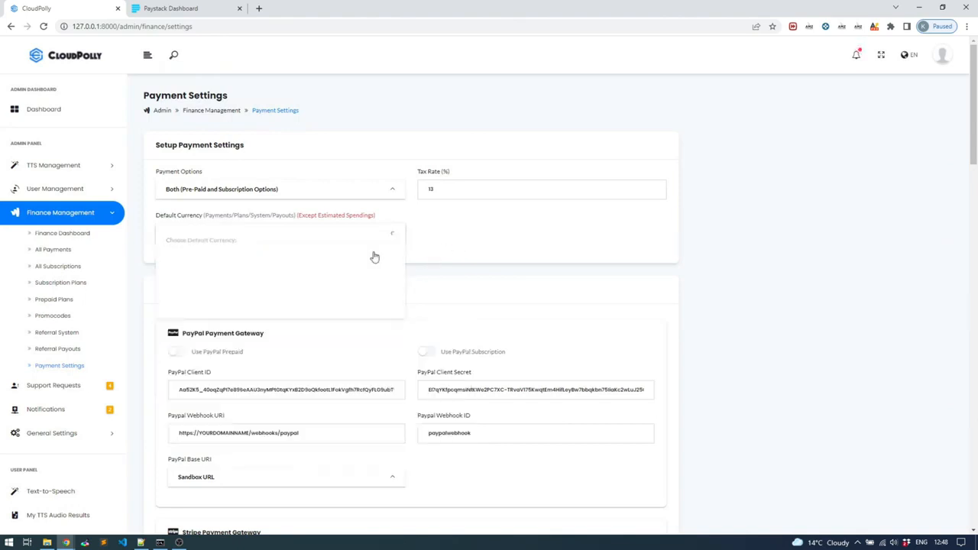
left_click(302, 239)
scroll(289, 319, "down", 5)
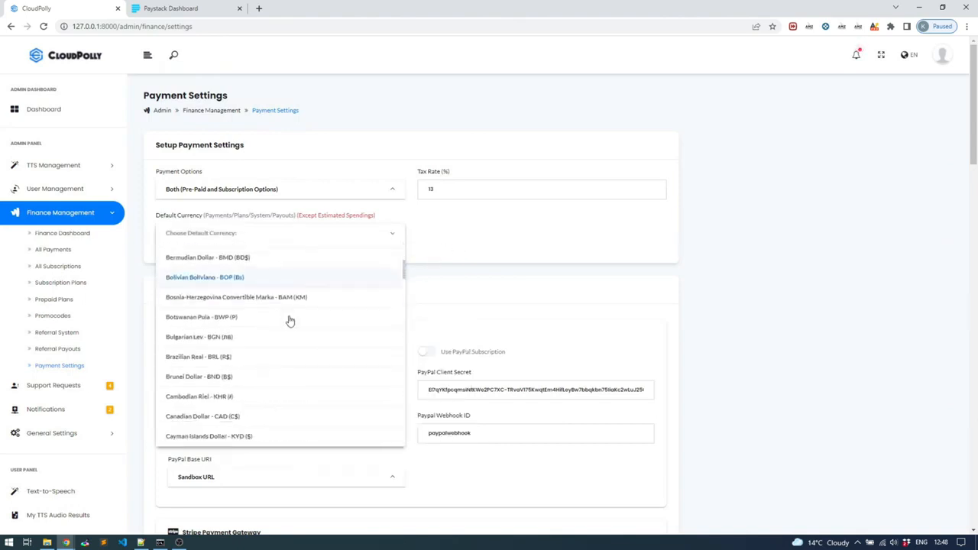
scroll(289, 322, "down", 20)
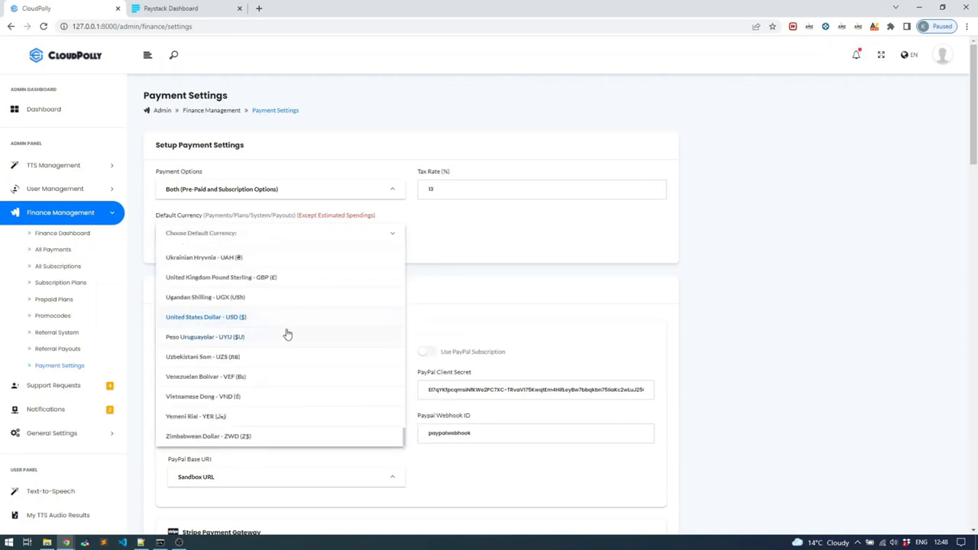
scroll(281, 370, "up", 5)
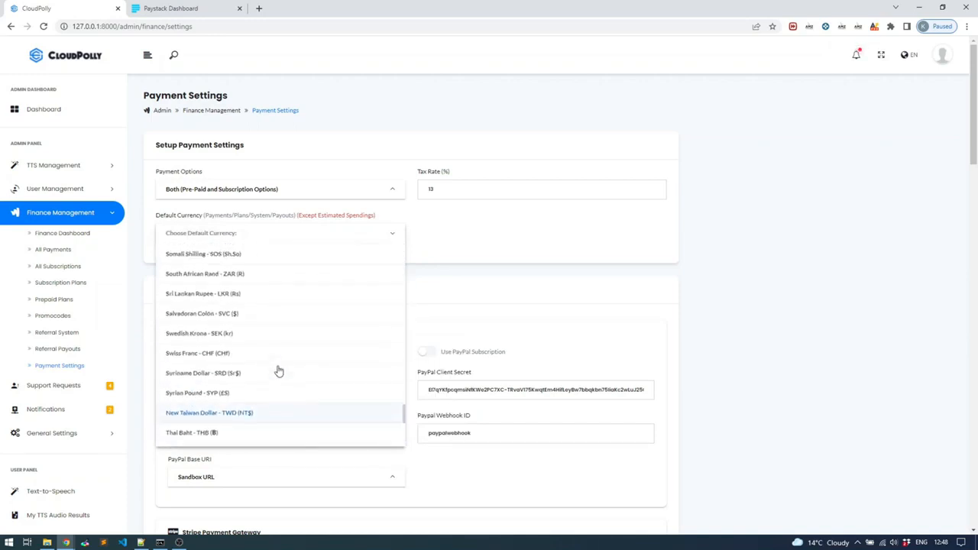
scroll(279, 371, "up", 1)
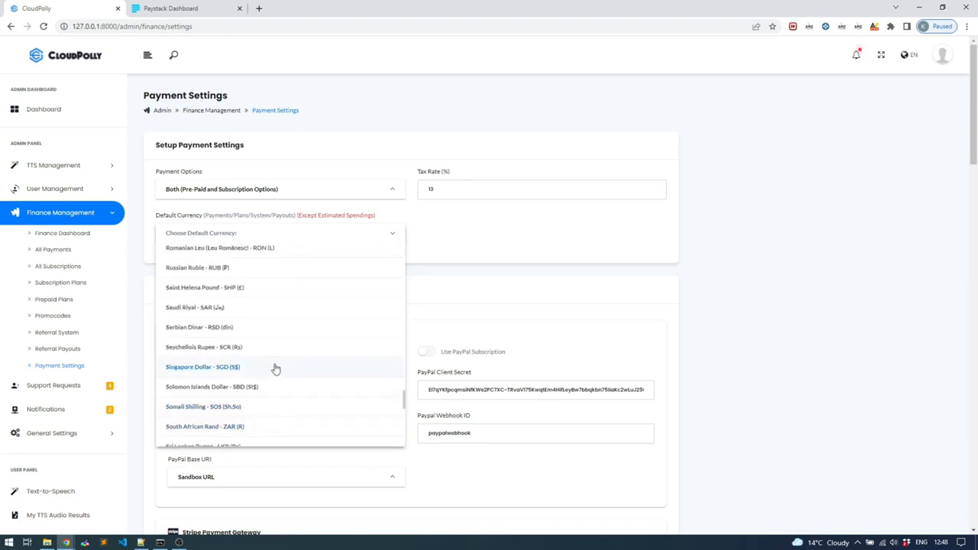
left_click(269, 432)
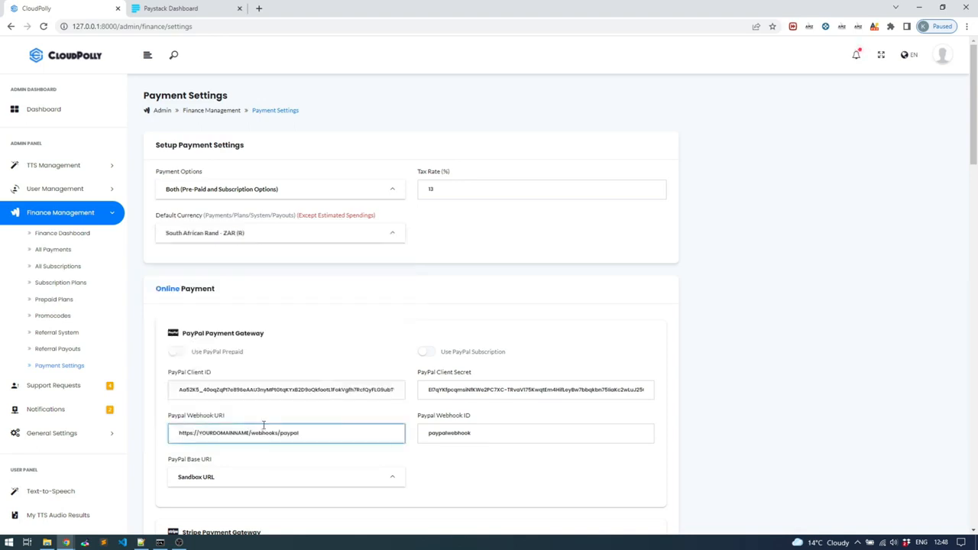
scroll(620, 343, "down", 12)
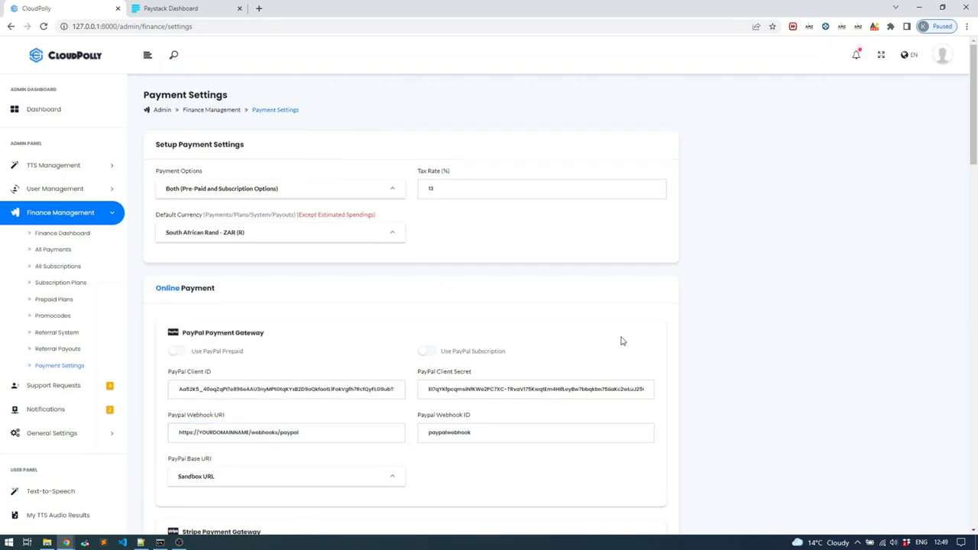
scroll(620, 343, "down", 5)
left_click(647, 473)
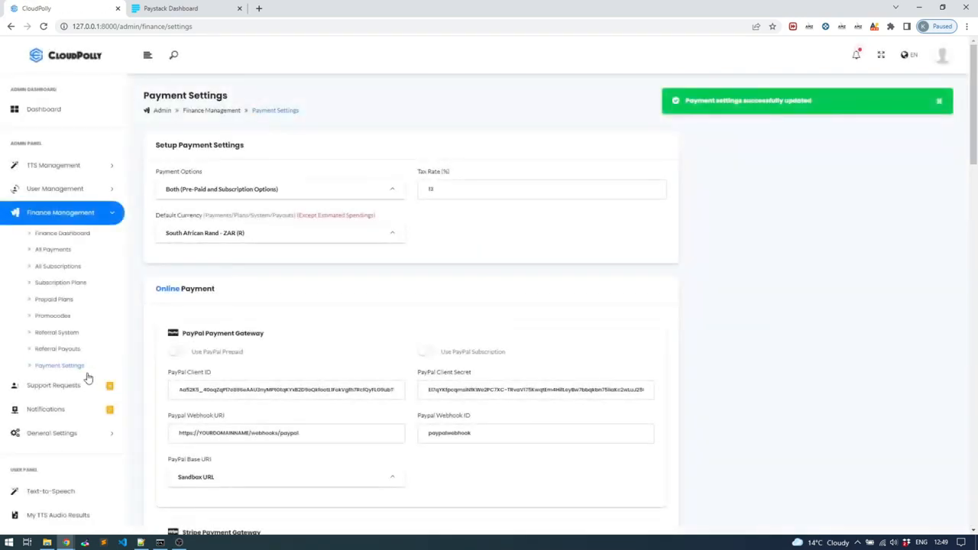
Step: Open the user's monthly subscription plans again and start subscribing to the Entry plan
scroll(77, 382, "down", 2)
left_click(61, 434)
scroll(66, 451, "down", 2)
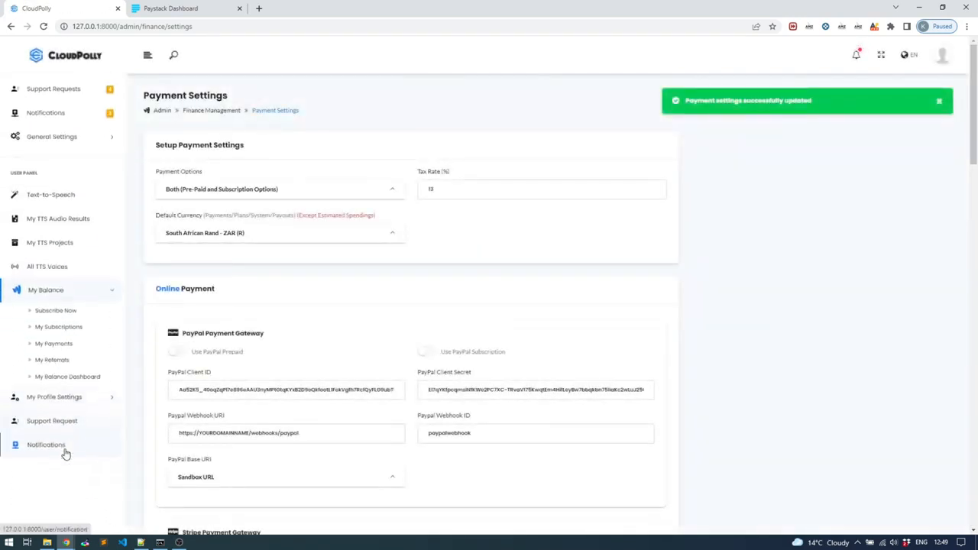
left_click(64, 307)
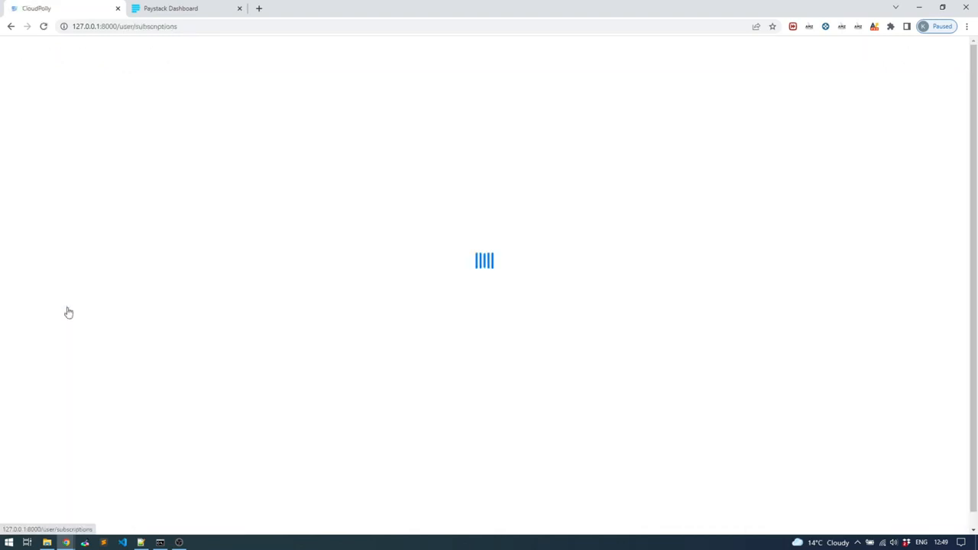
double_click(489, 245)
left_click(548, 448)
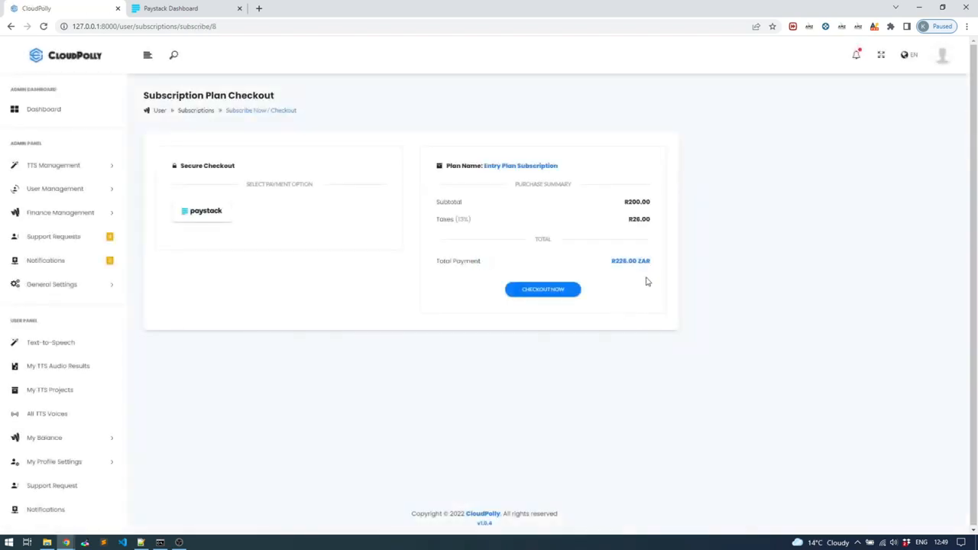
Step: Check out the Entry plan with Paystack and pay ZAR 200 using the Success test card
left_click(184, 223)
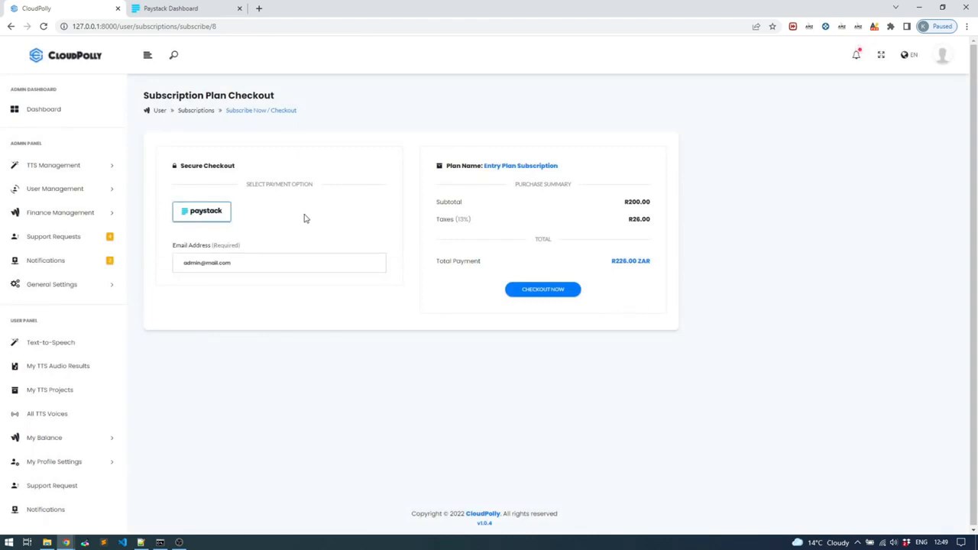
left_click(287, 262)
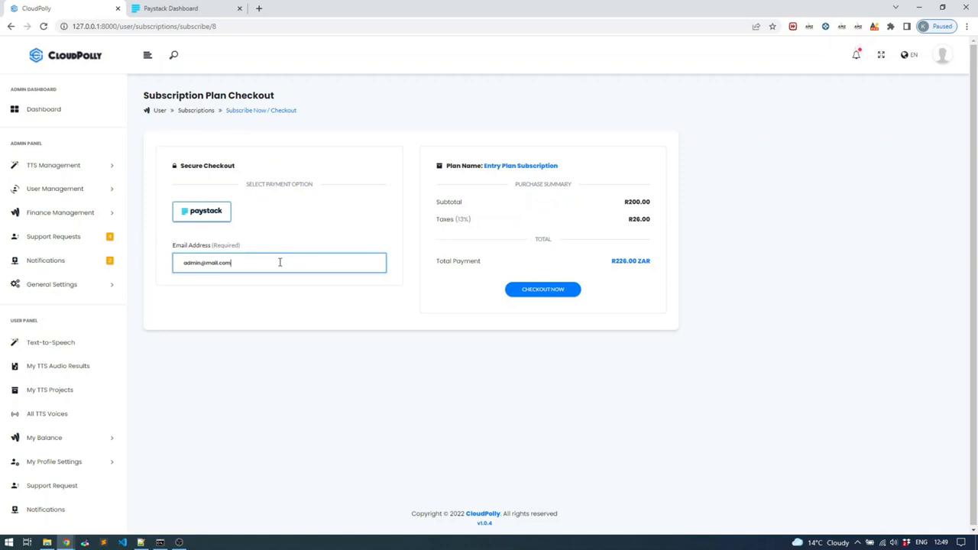
left_click(543, 290)
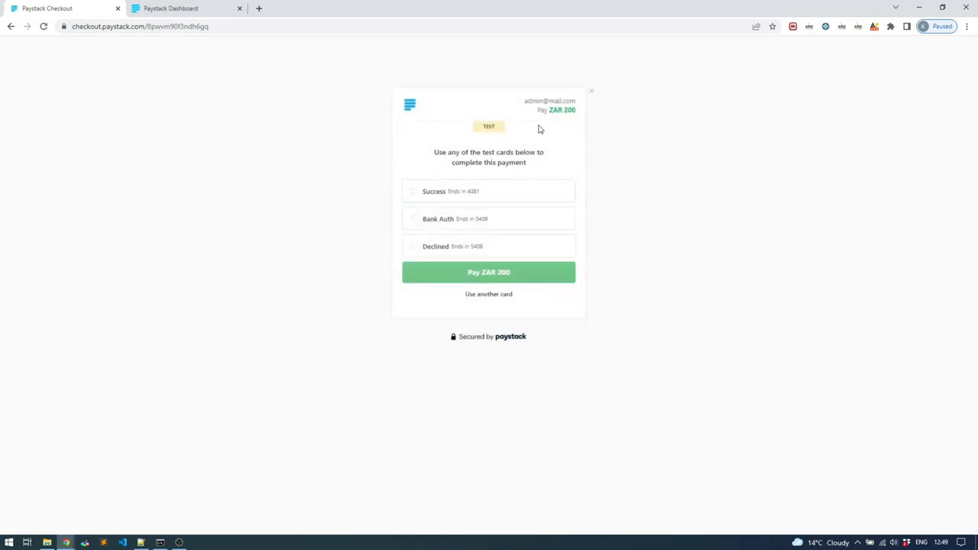
left_click(414, 201)
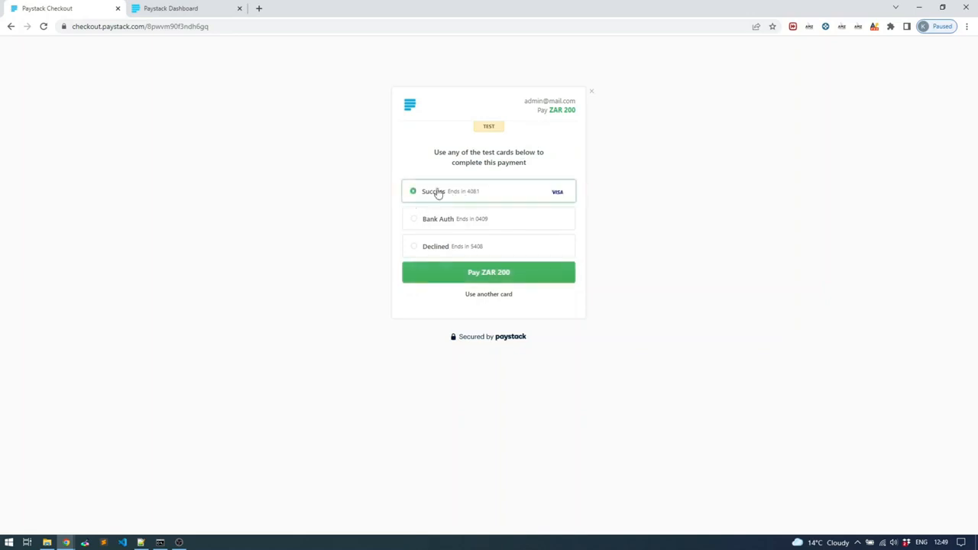
left_click(493, 273)
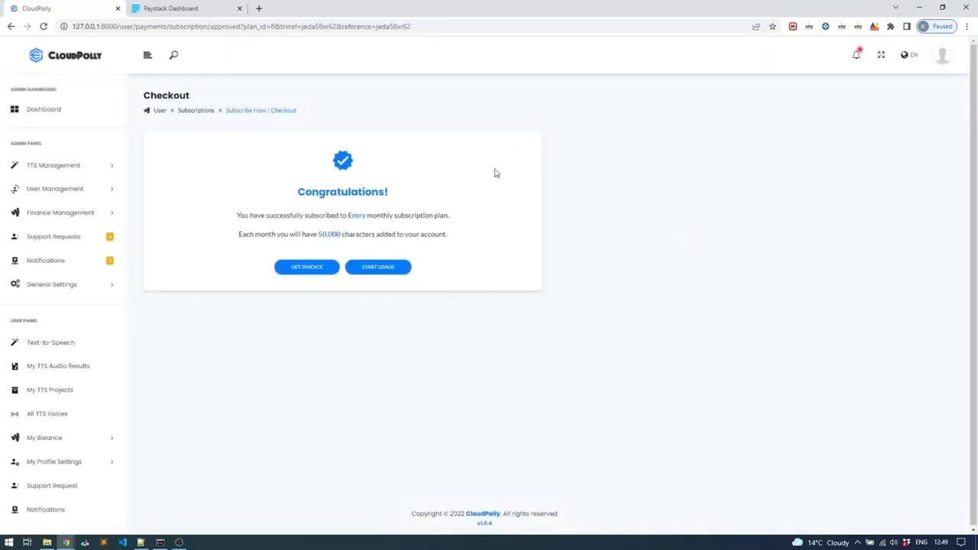
Step: Check the monthly character allowance on the checkout confirmation page
double_click(323, 232)
right_click(180, 281)
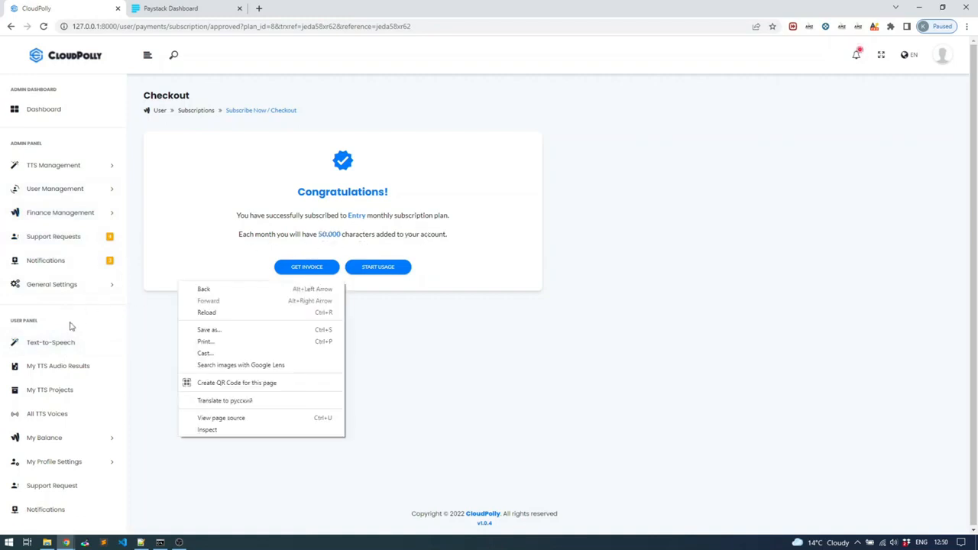
left_click(122, 334)
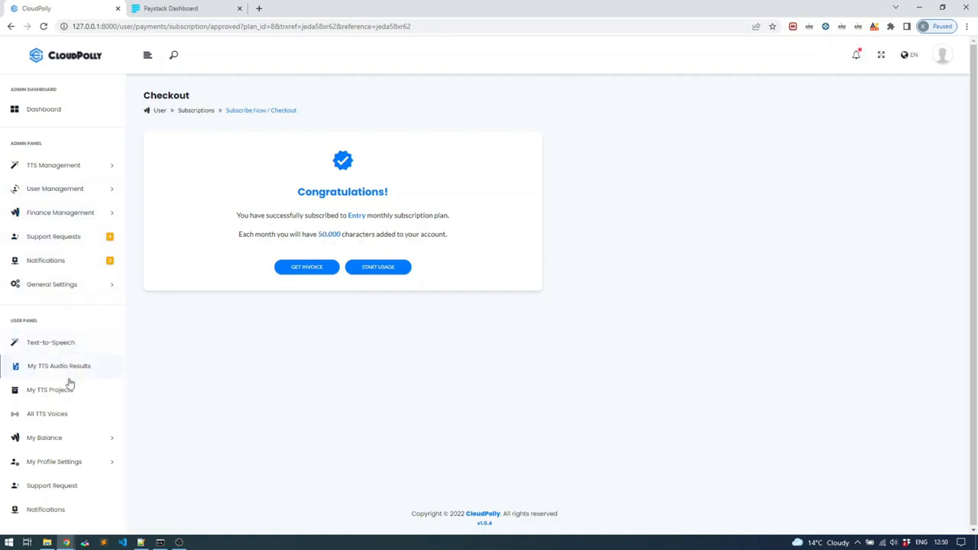
Step: Open My Subscriptions and check the gateway and Subscription ID of the Entry subscription
left_click(46, 438)
left_click(60, 475)
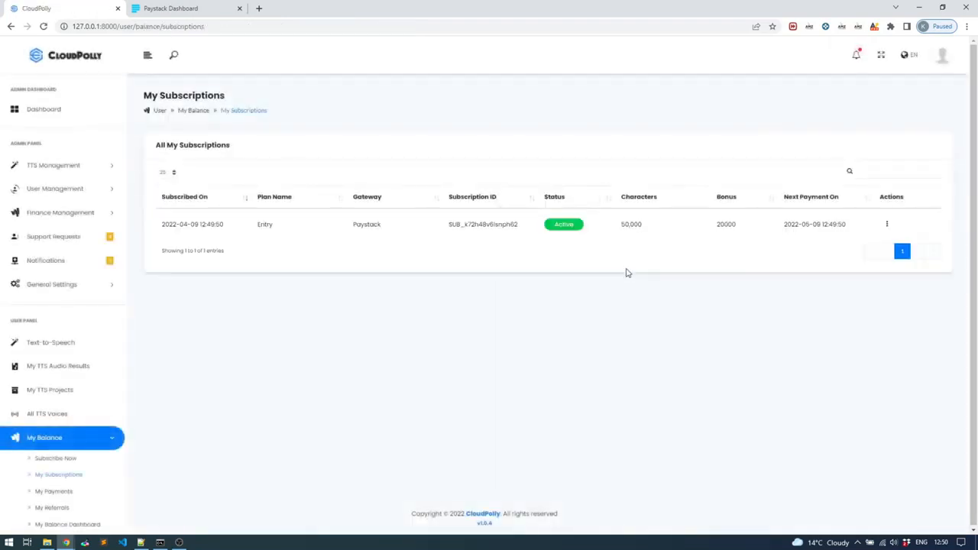
left_click_drag(449, 224, 522, 226)
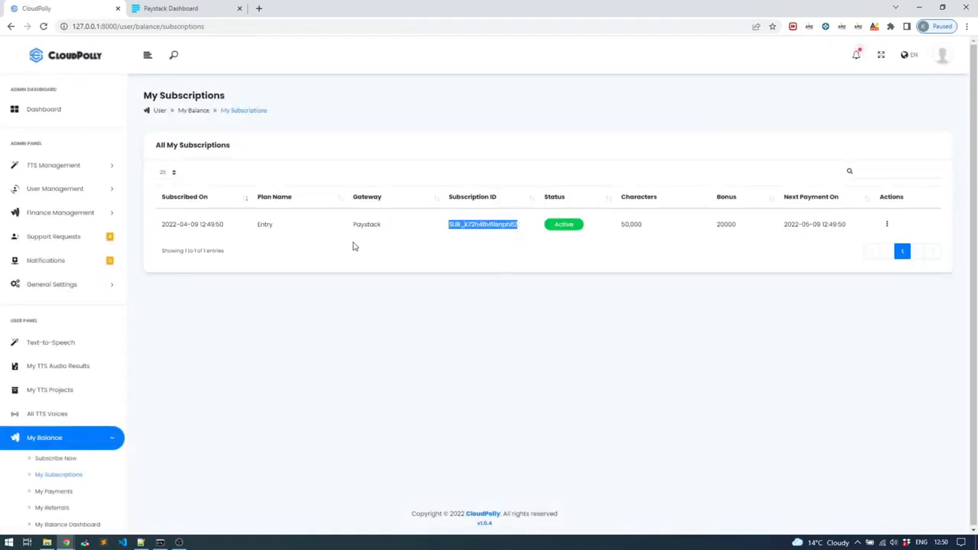
left_click_drag(351, 226, 378, 223)
left_click_drag(450, 225, 523, 237)
left_click(477, 232)
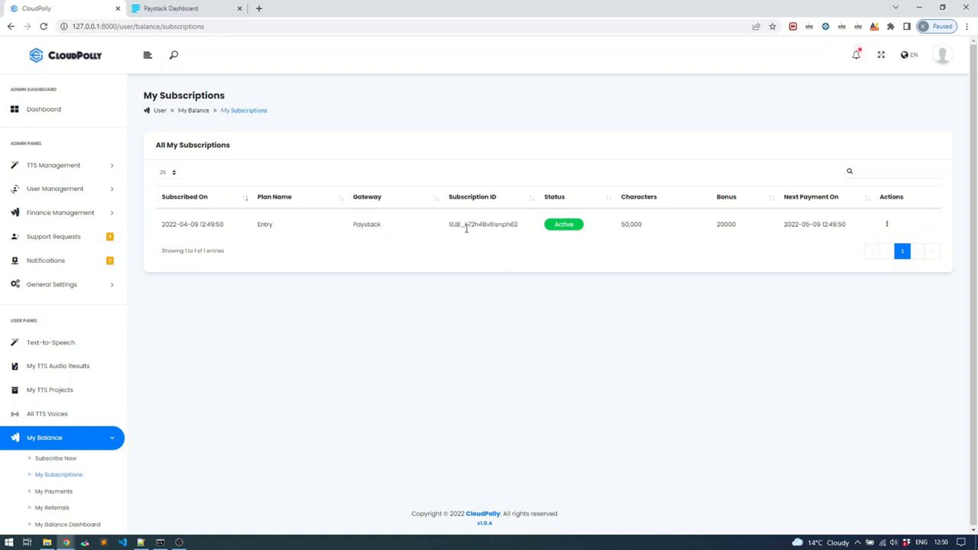
Step: Switch to the Paystack dashboard, open the Entry plan and compare its recent subscription's code with the Subscription ID in CloudPolly
left_click(239, 7)
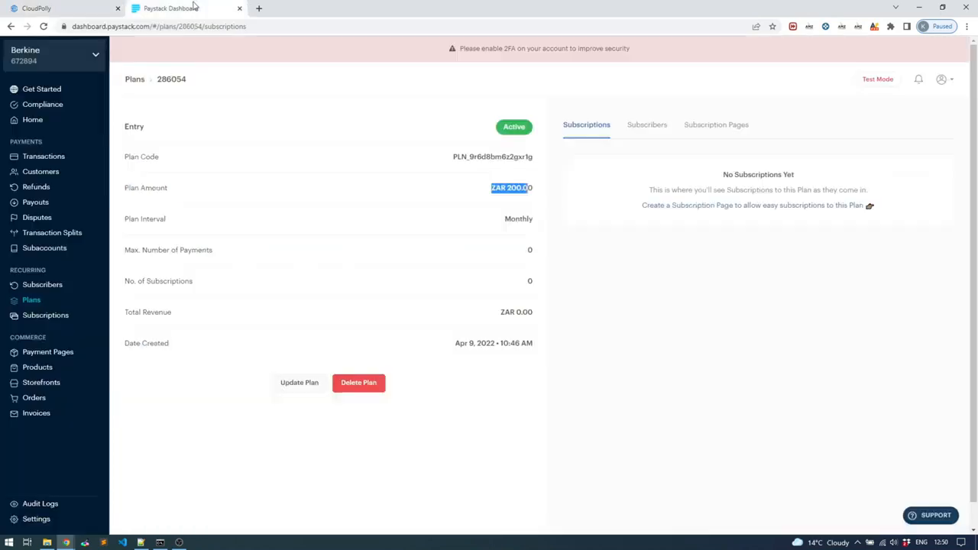
left_click(31, 301)
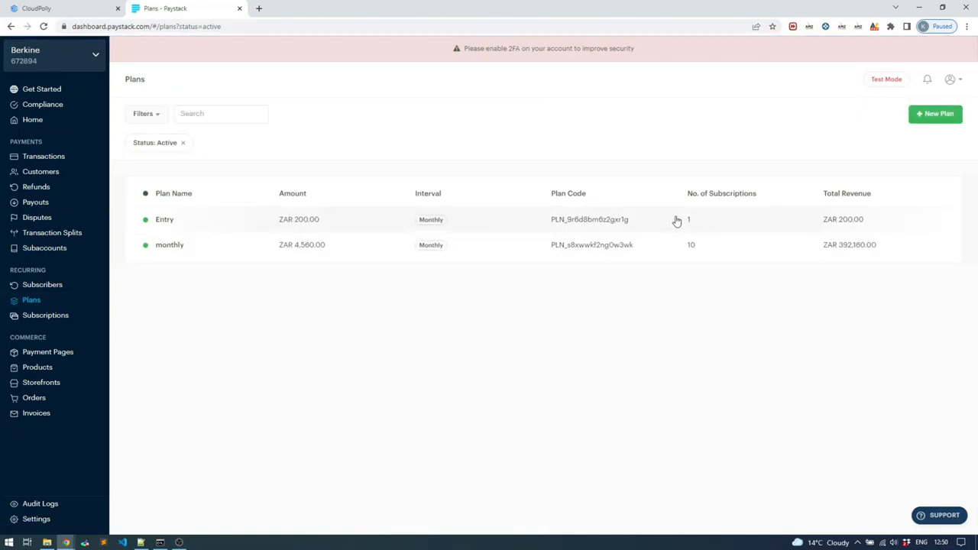
left_click(212, 227)
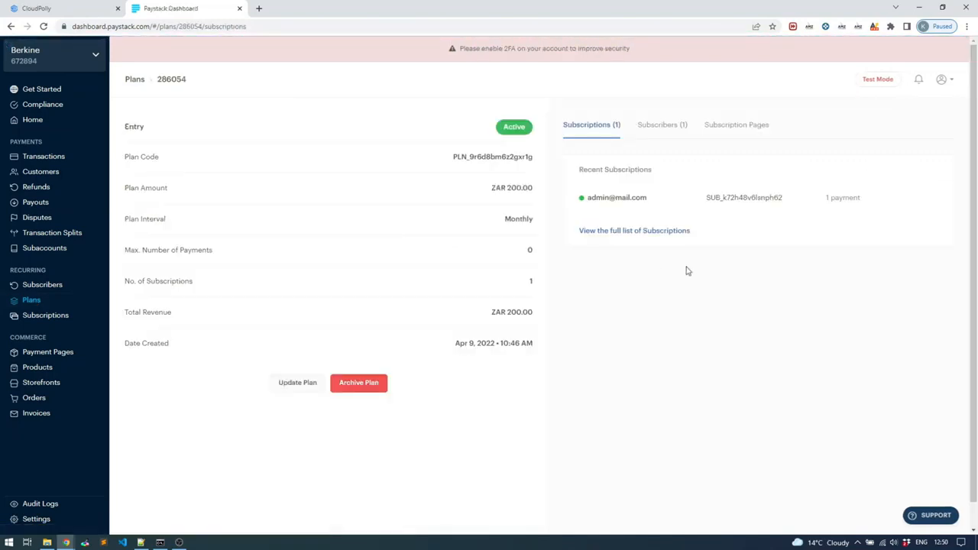
mouse_move(706, 200)
left_click(55, 12)
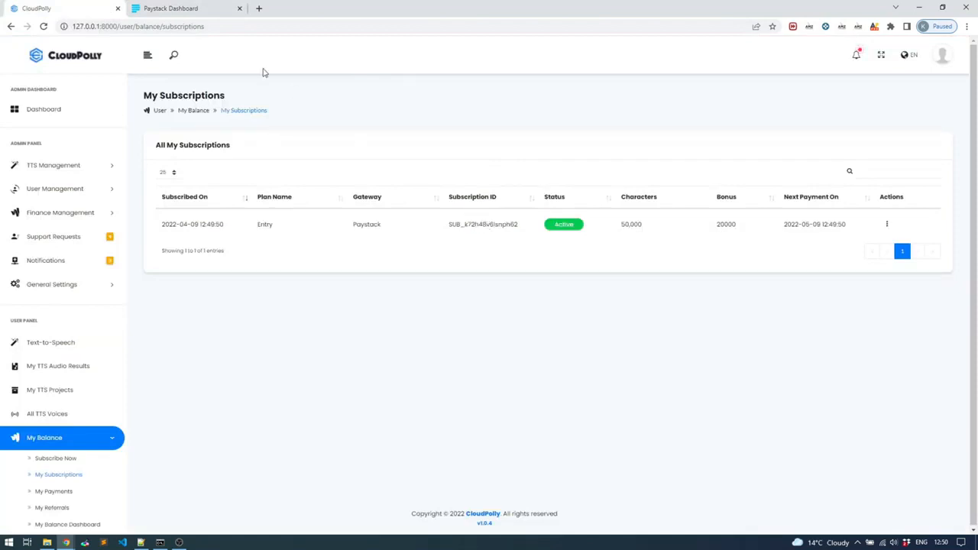
left_click(195, 12)
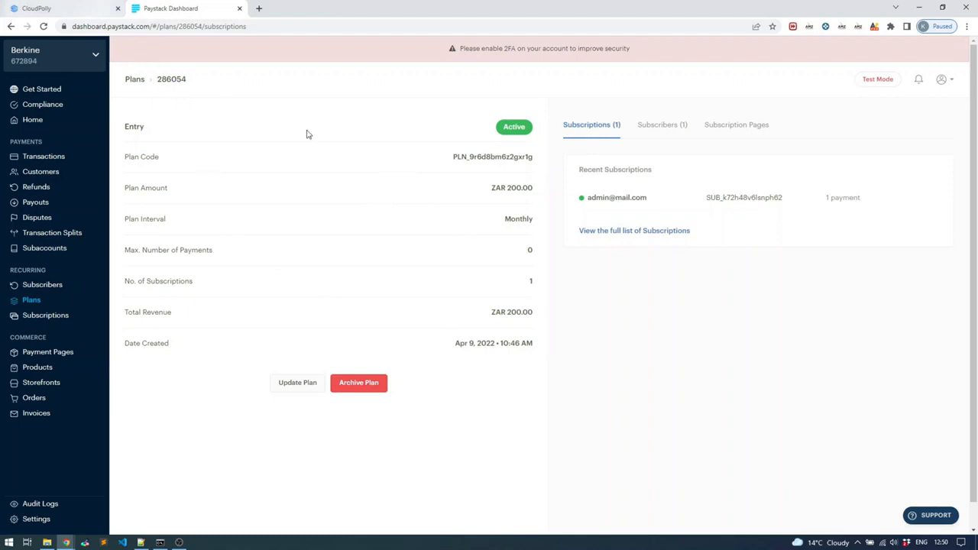
Step: Return to CloudPolly, open the admin Subscription Plans and check the Entry plan's included and bonus characters
left_click(101, 13)
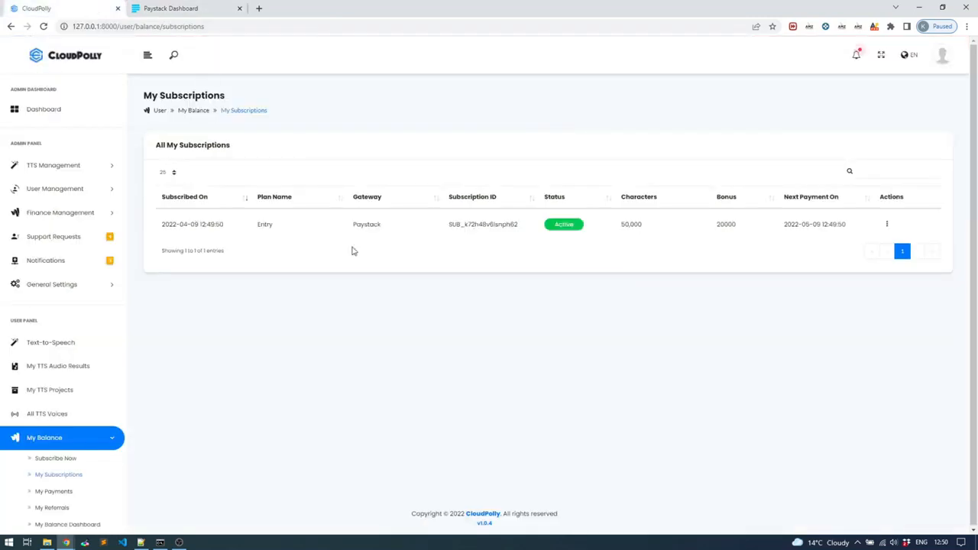
left_click(70, 214)
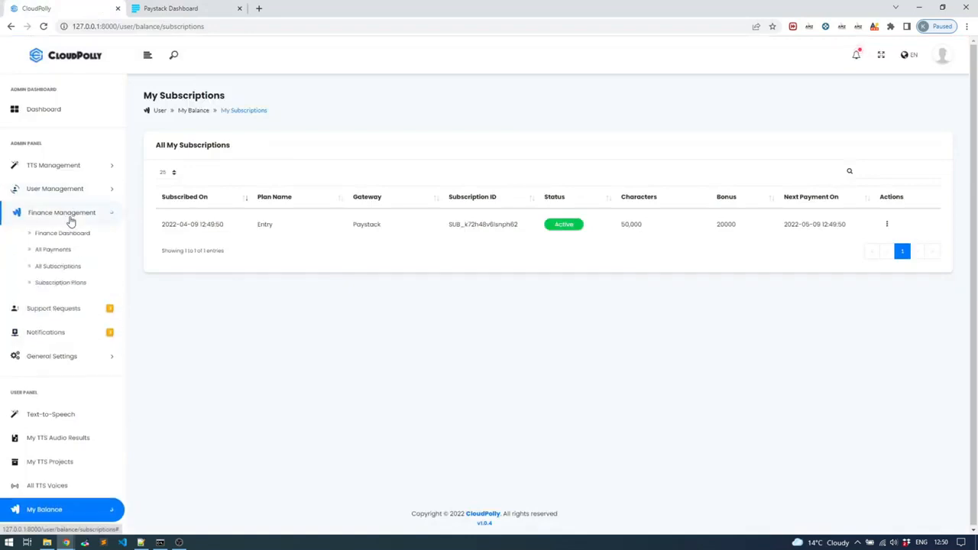
left_click(67, 284)
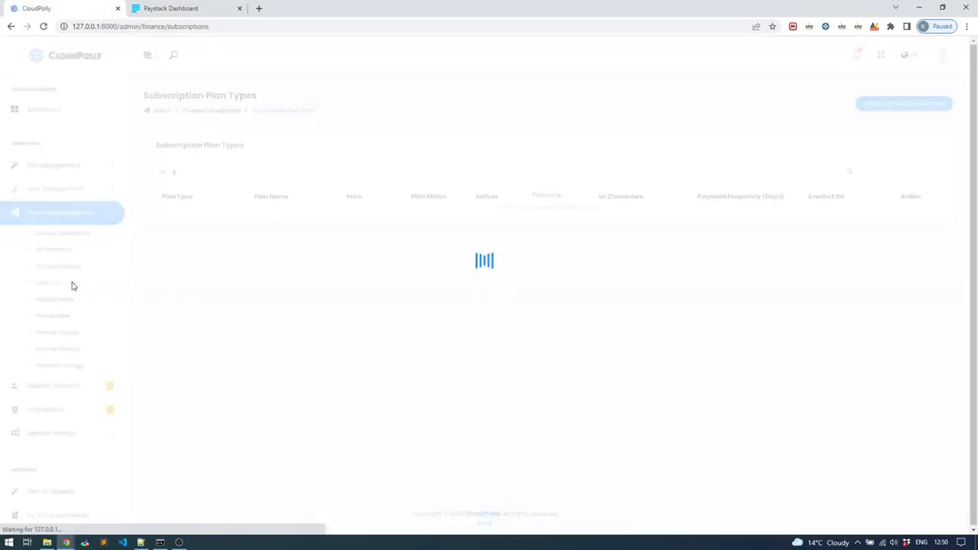
left_click_drag(481, 223, 515, 234)
left_click_drag(587, 223, 599, 224)
left_click(597, 224)
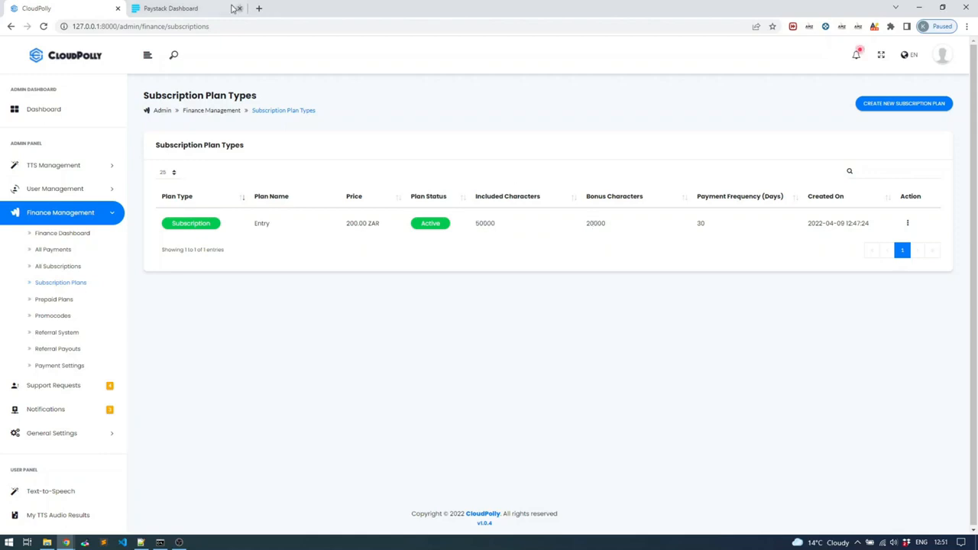